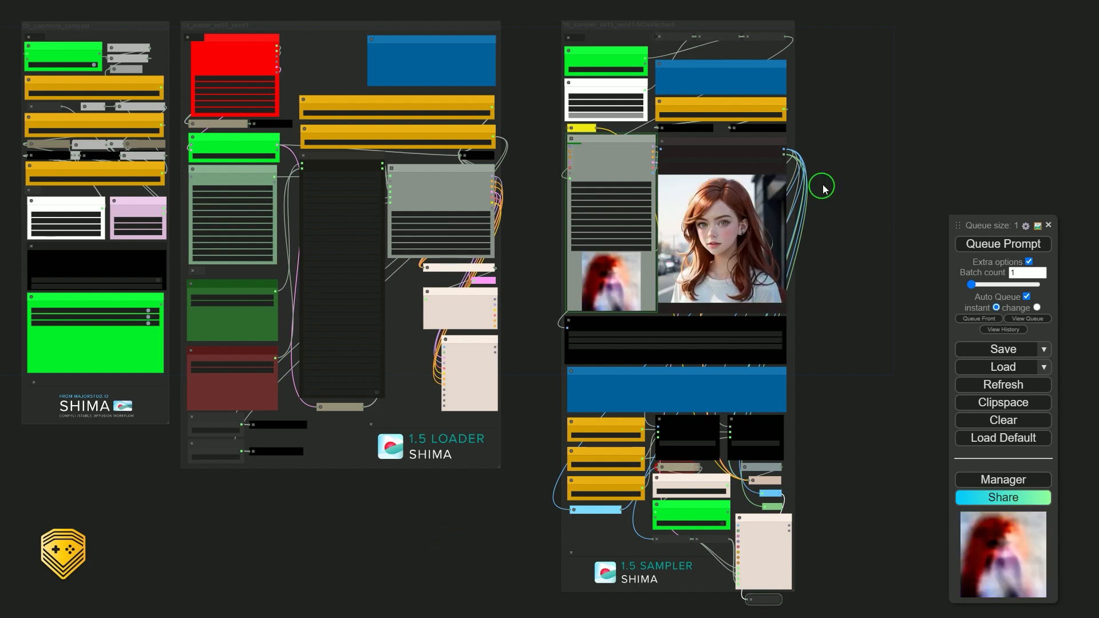
# Step: Move the 1.5 sampler and 1.5 loader groups apart from the commons group to even out the spacing between them
pyautogui.moveTo(741, 28)
pyautogui.mouseDown()
pyautogui.moveTo(901, 22)
pyautogui.moveTo(800, 23)
pyautogui.moveTo(783, 50)
pyautogui.moveTo(802, 29)
pyautogui.moveTo(789, 19)
pyautogui.moveTo(903, 34)
pyautogui.moveTo(758, 27)
pyautogui.mouseUp()
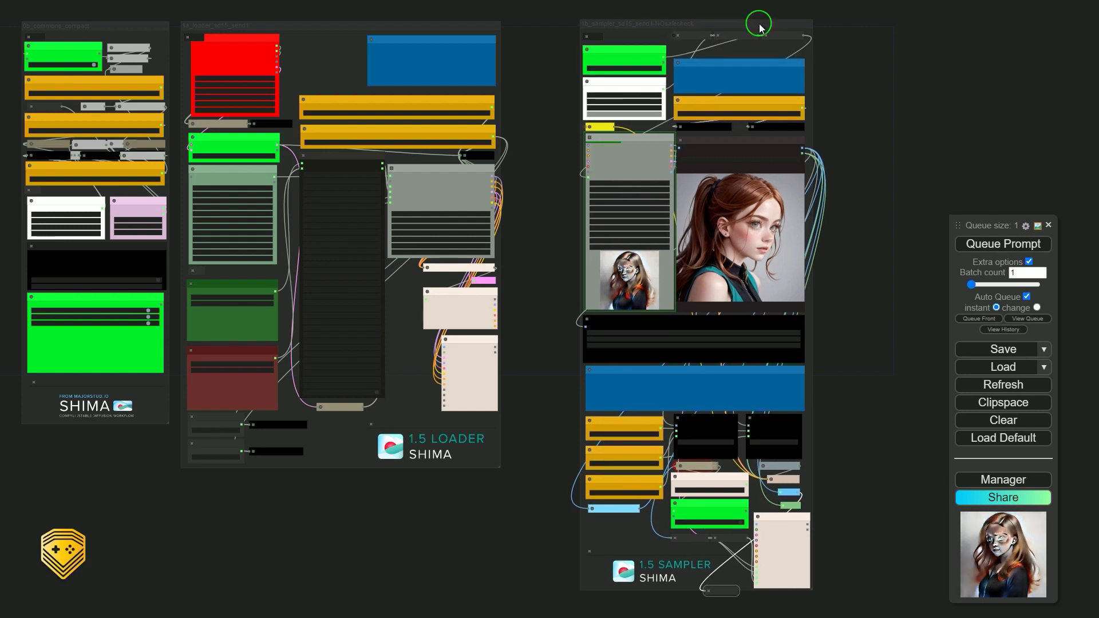
pyautogui.moveTo(437, 26); pyautogui.dragTo(476, 25)
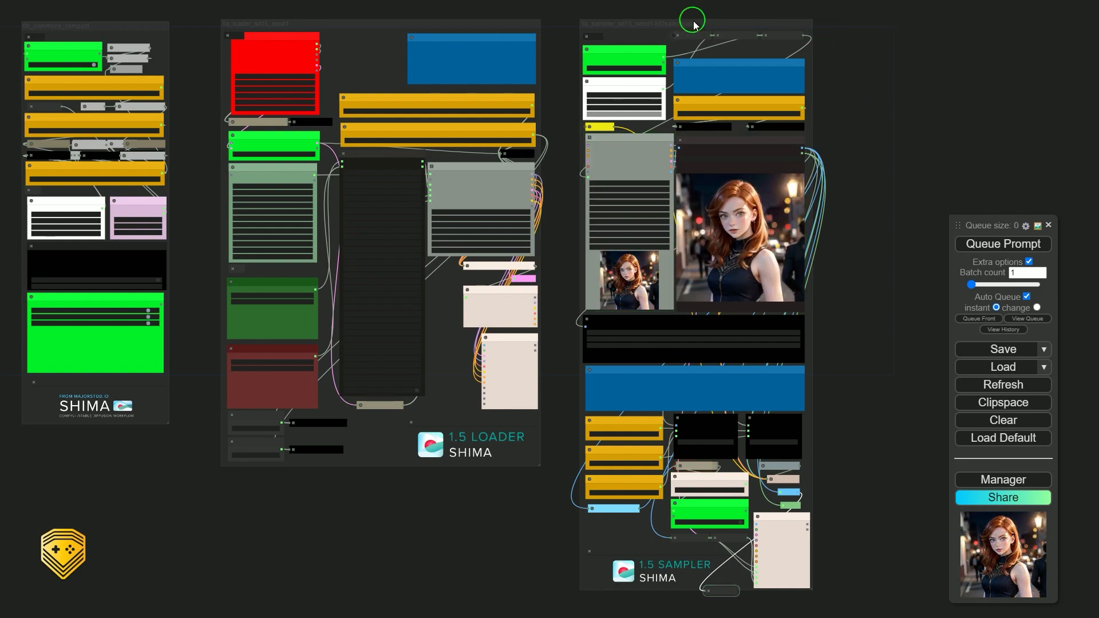
# Step: Examine the seed switch and Set New Seed nodes in the 1b_sampler_sd15 group and how they connect to the sampler
pyautogui.scroll(10, 698, 34)
pyautogui.scroll(-3, 269, 299)
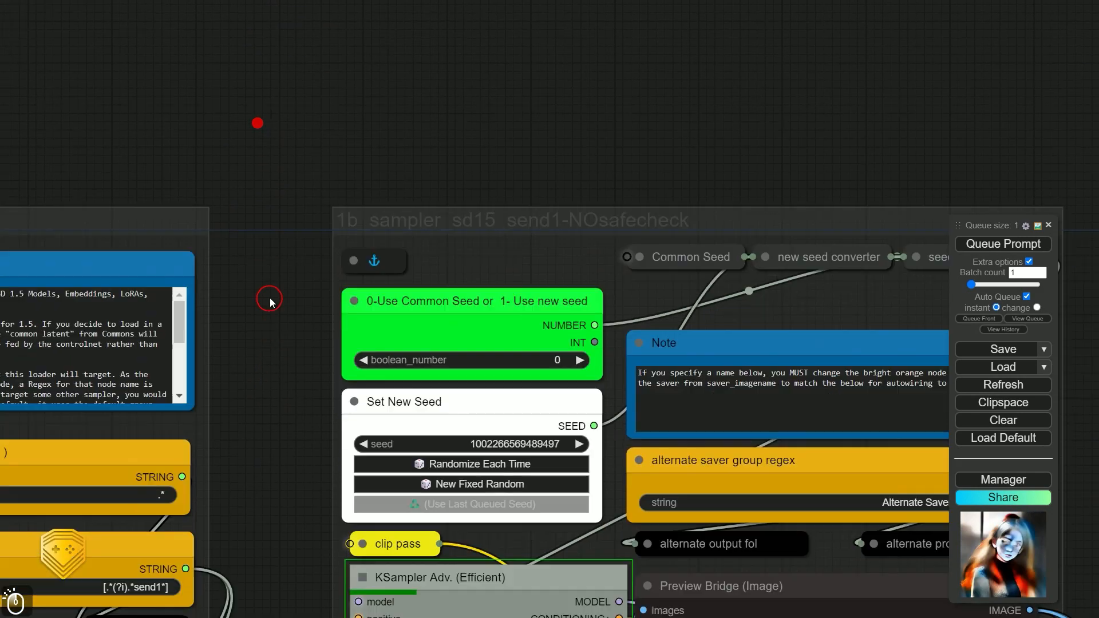
pyautogui.scroll(3, 400, 228)
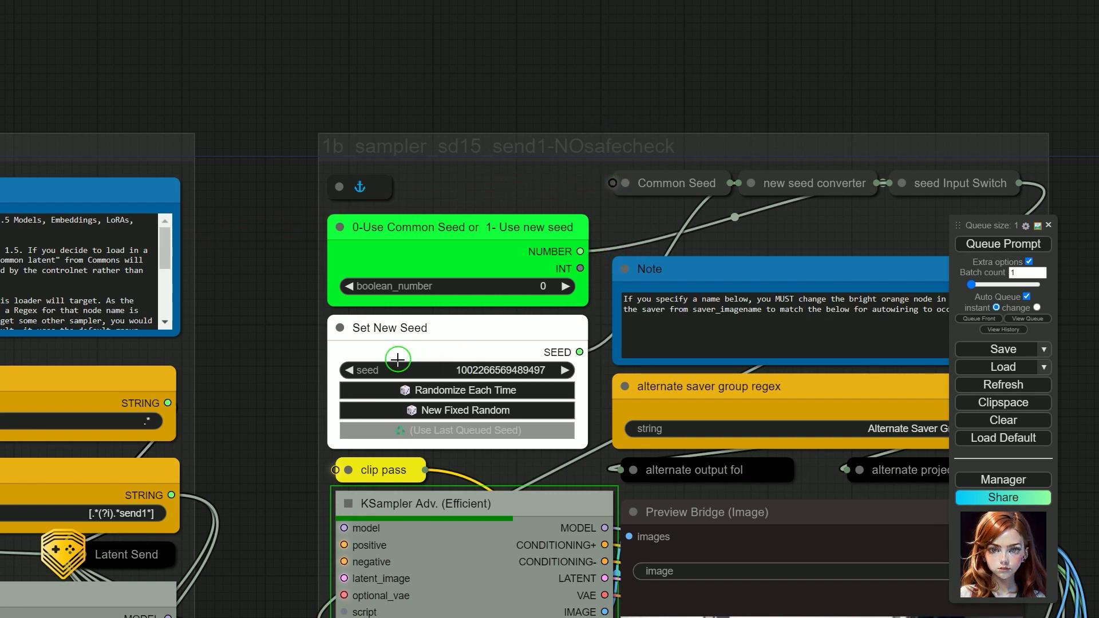
pyautogui.scroll(-10, 364, 290)
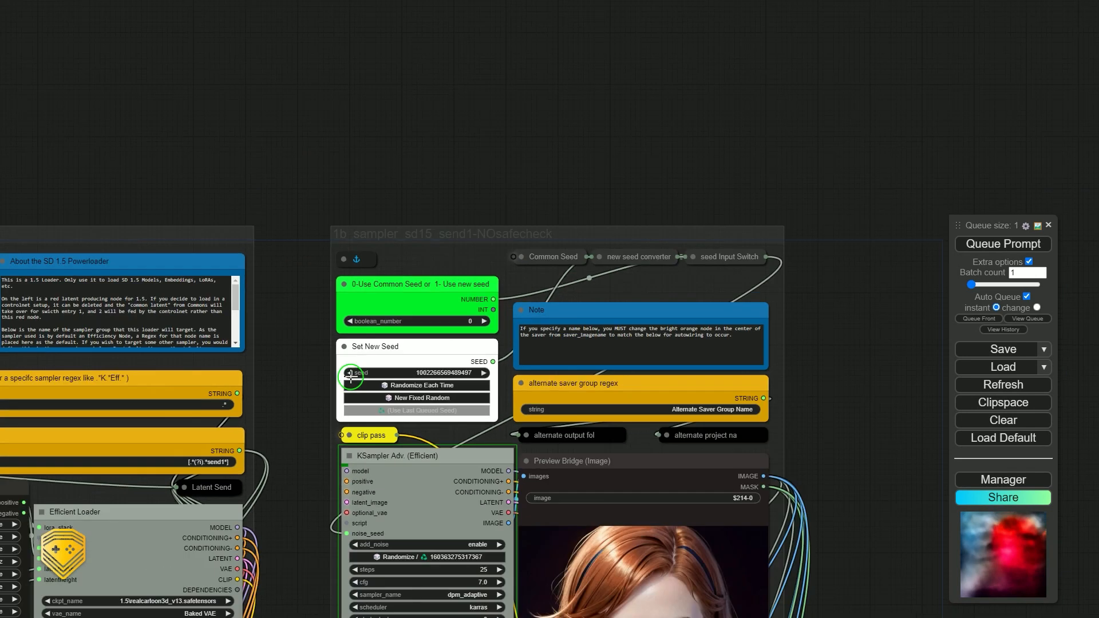
pyautogui.moveTo(368, 217); pyautogui.dragTo(639, 80)
pyautogui.scroll(-4, 637, 96)
pyautogui.scroll(3, 634, 114)
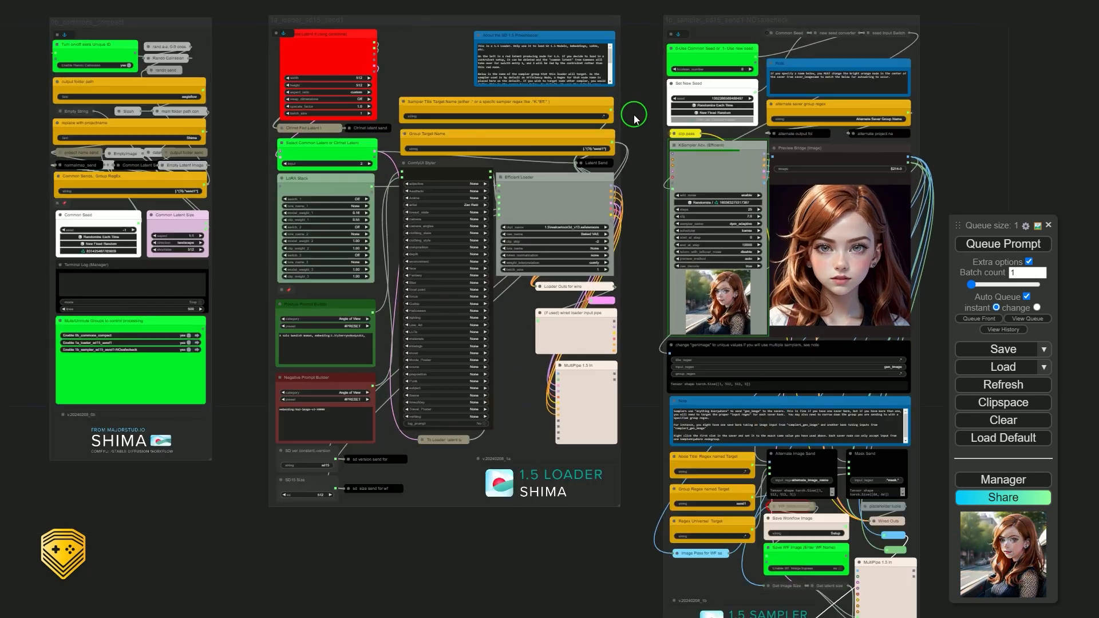
# Step: Show the UE links between the commons, loader and sampler groups
pyautogui.moveTo(559, 582); pyautogui.dragTo(544, 552)
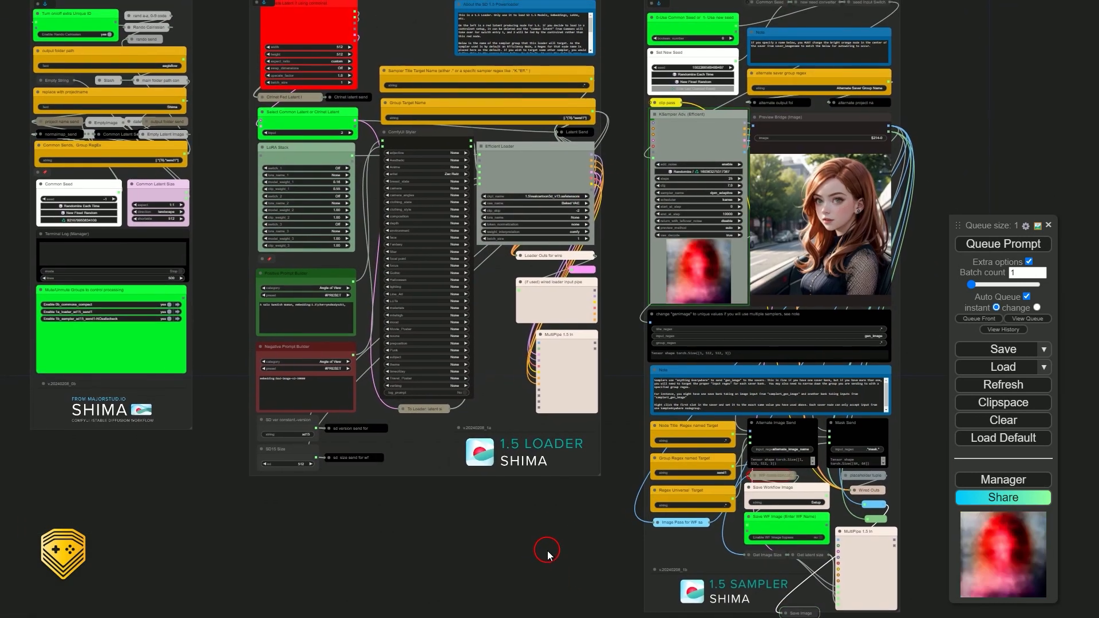
pyautogui.rightClick(215, 141)
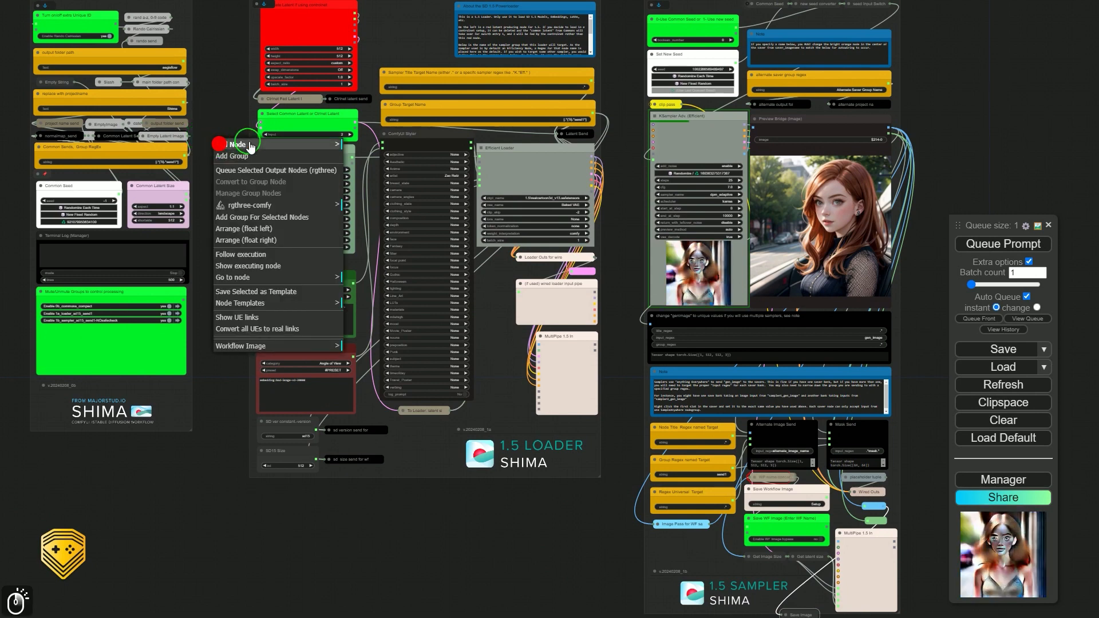
pyautogui.click(254, 318)
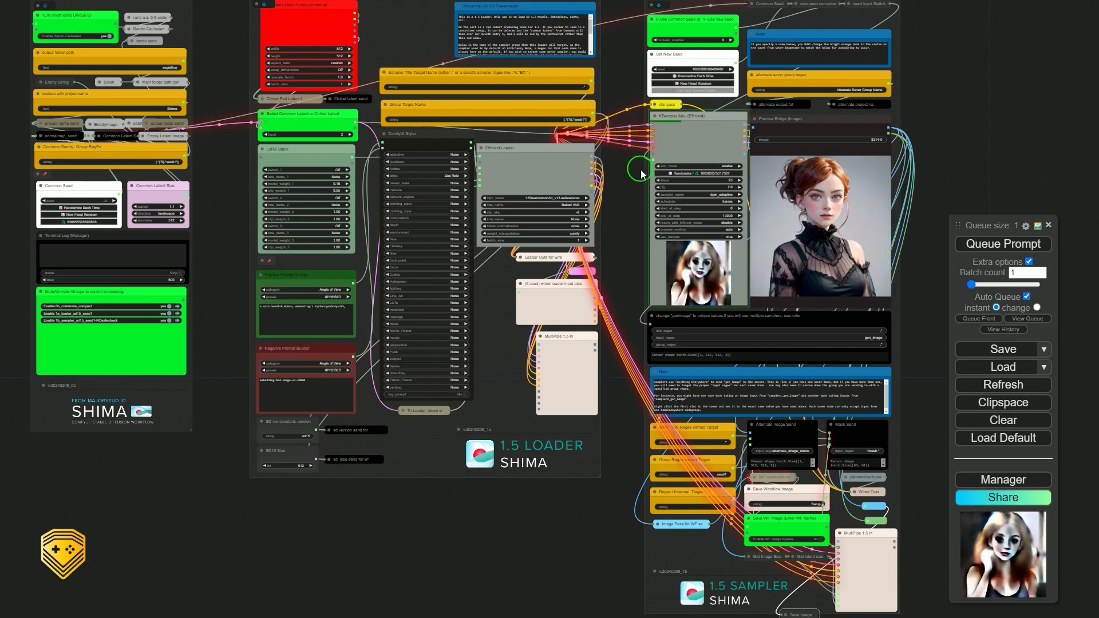
# Step: Move the Latent Send node out of its stack and expand it to inspect its regex inputs and latent link to the KSampler
pyautogui.scroll(2, 600, 122)
pyautogui.scroll(15, 598, 129)
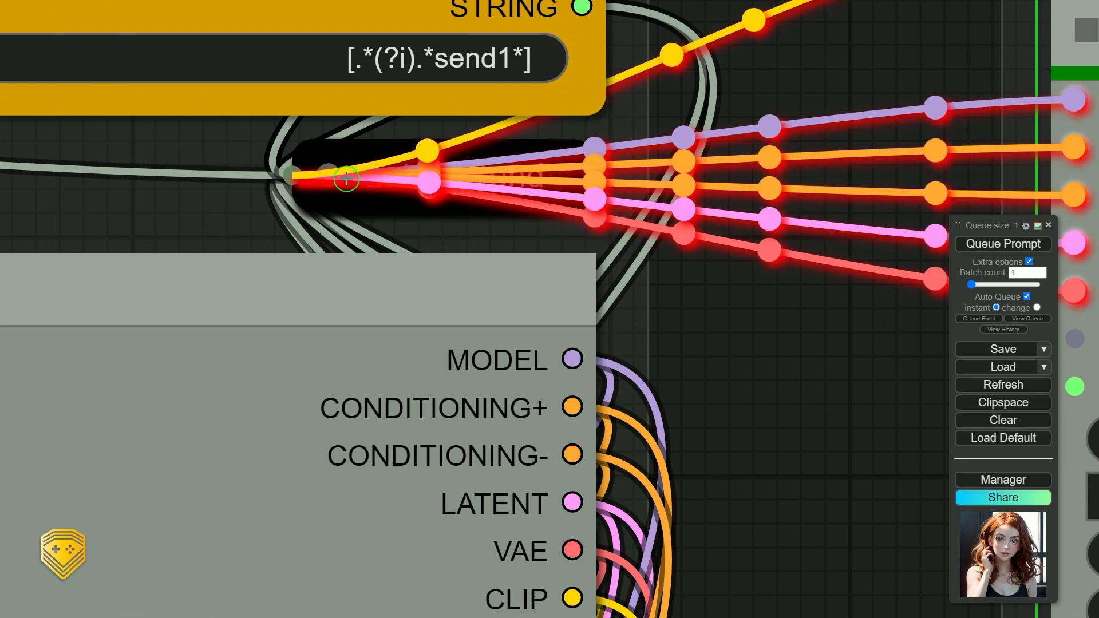
pyautogui.moveTo(344, 159); pyautogui.dragTo(648, 327)
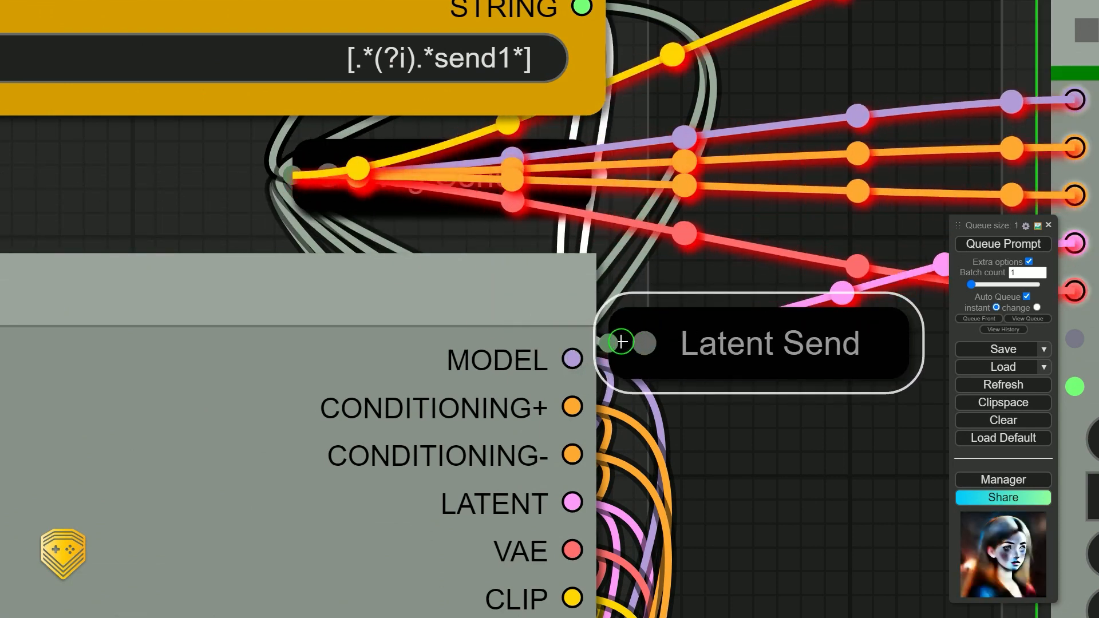
pyautogui.click(631, 343)
pyautogui.moveTo(746, 368); pyautogui.dragTo(301, 263)
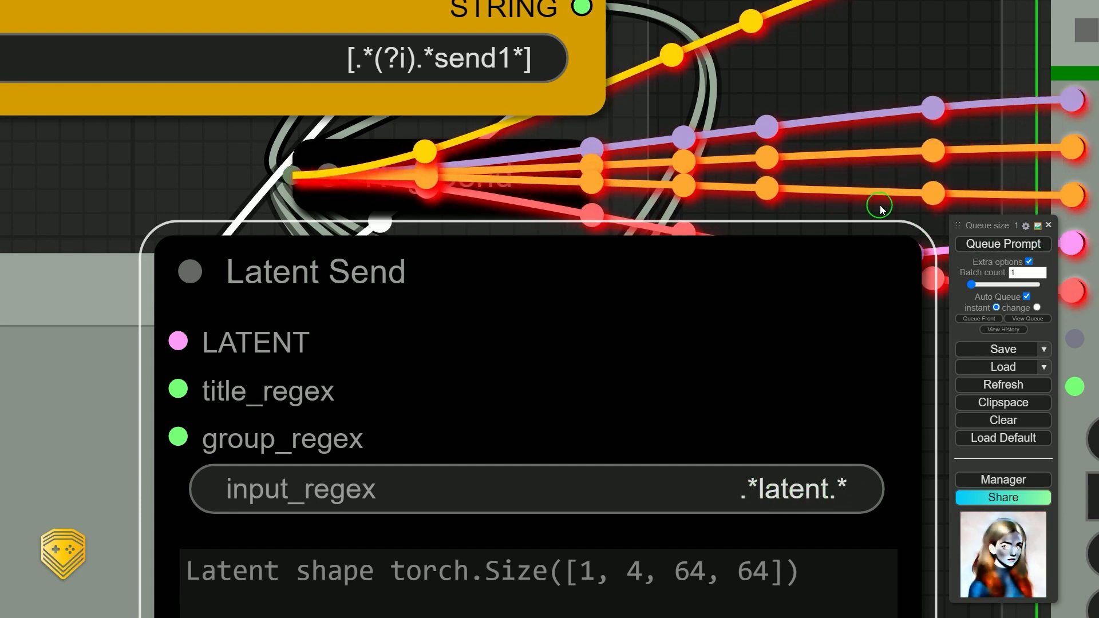
pyautogui.moveTo(875, 60); pyautogui.dragTo(675, 29)
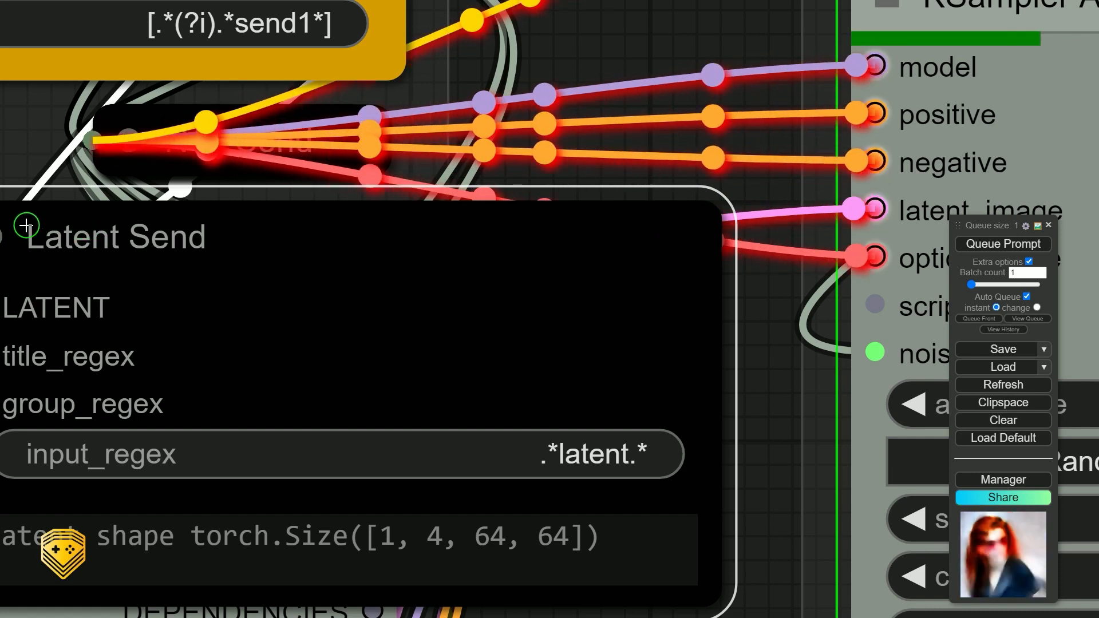
# Step: Collapse the Latent Send node and put it back in its place above the Efficient Loader
pyautogui.click(8, 234)
pyautogui.moveTo(8, 234); pyautogui.dragTo(218, 135)
pyautogui.scroll(-10, 632, 289)
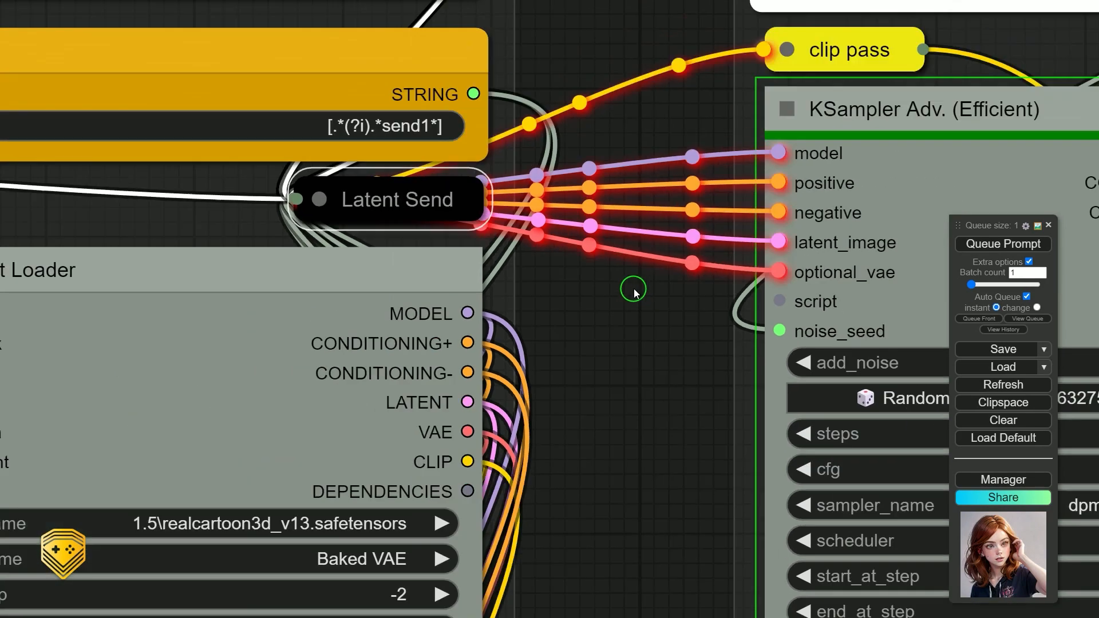
# Step: Turn off Auto Queue to stop the continuous image generation
pyautogui.scroll(-8, 632, 286)
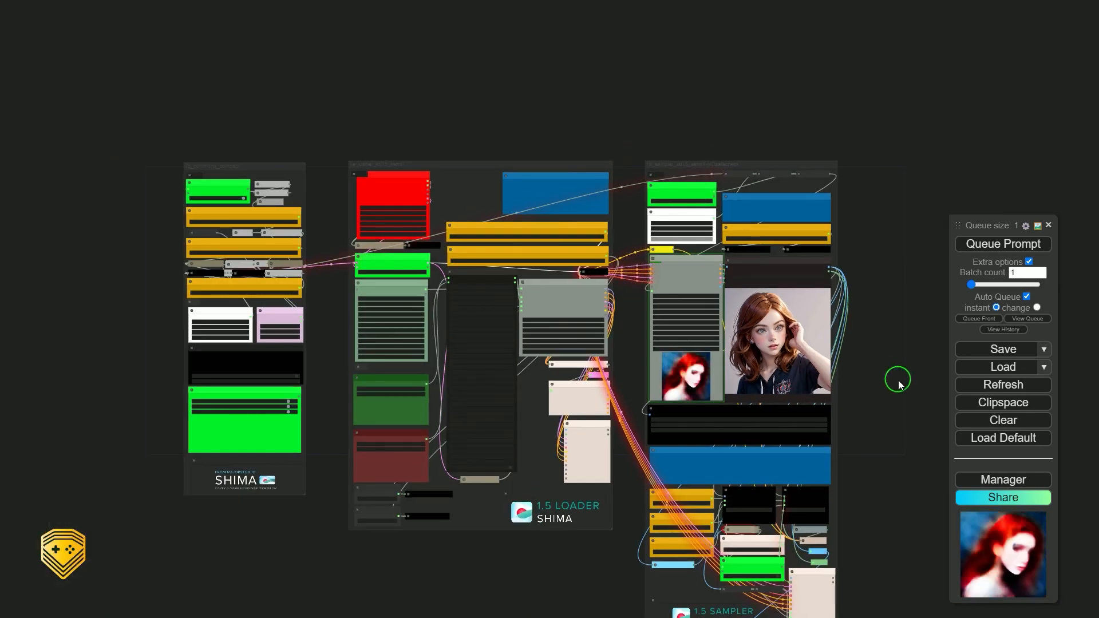
pyautogui.moveTo(897, 426); pyautogui.dragTo(900, 355)
pyautogui.scroll(2, 833, 337)
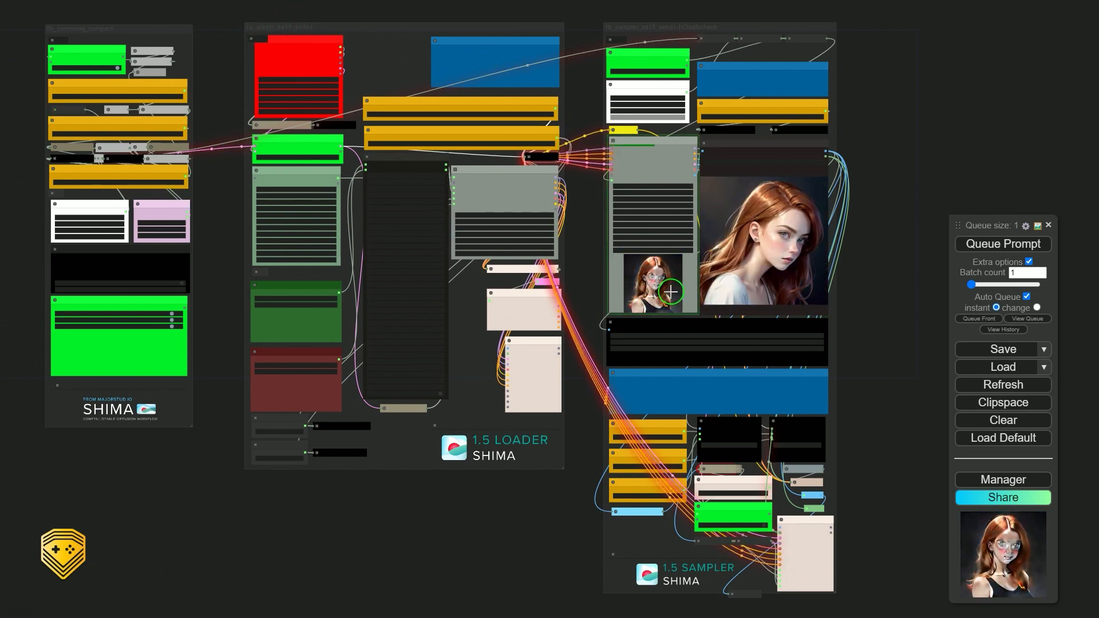
pyautogui.scroll(-7, 667, 289)
pyautogui.moveTo(829, 321); pyautogui.dragTo(513, 196)
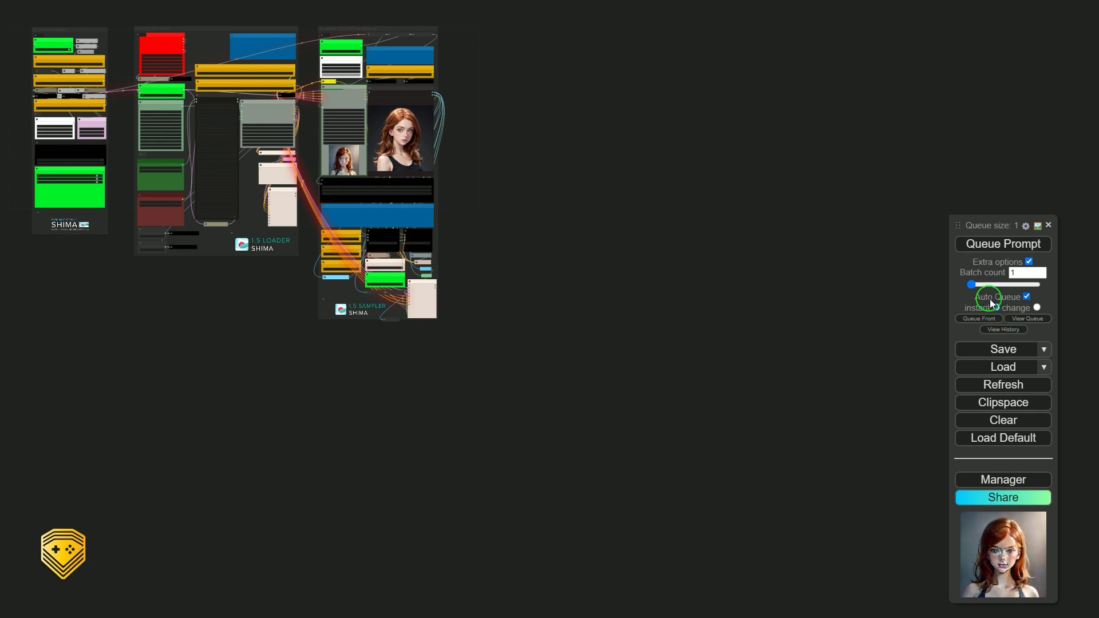
pyautogui.click(1025, 296)
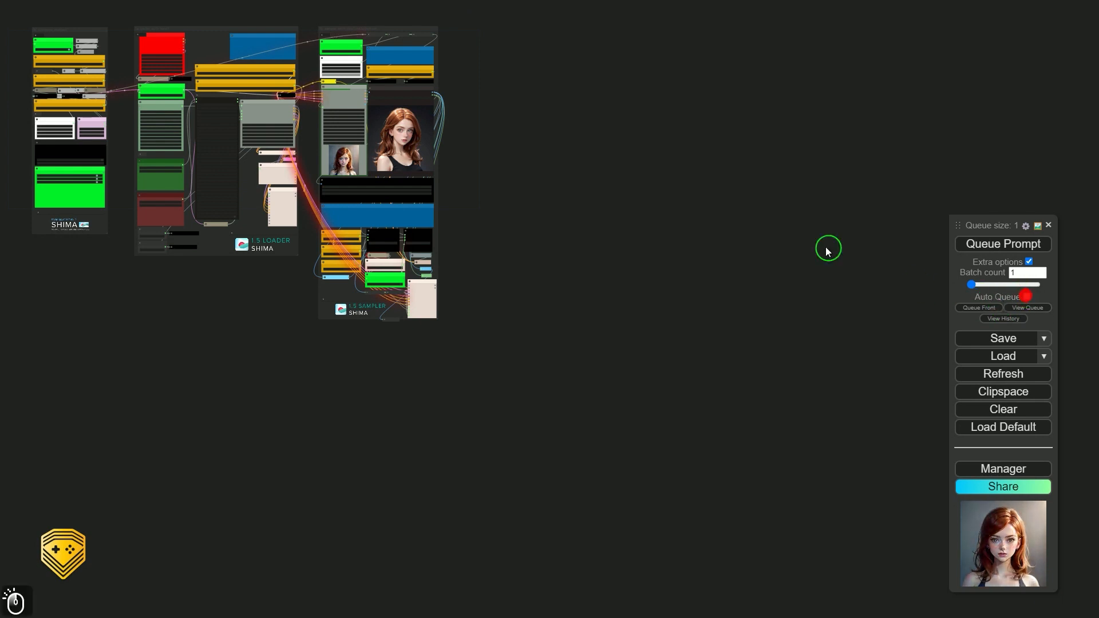
# Step: Insert the 6a_fxpipe_send1 node template and align its group beside the 1.5 sampler group
pyautogui.rightClick(464, 36)
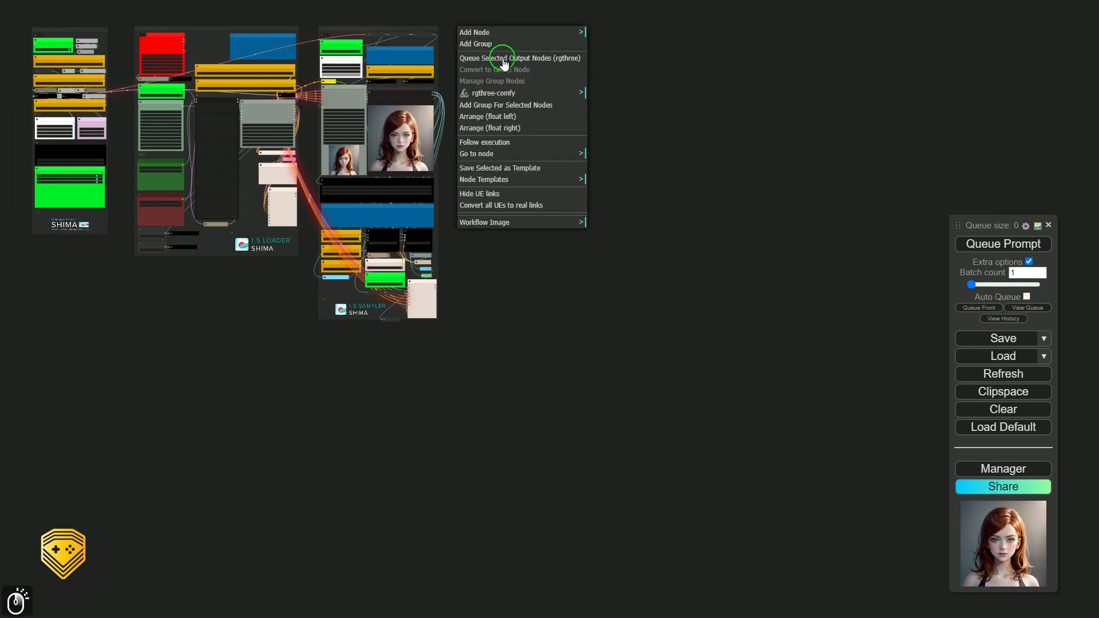
pyautogui.click(496, 181)
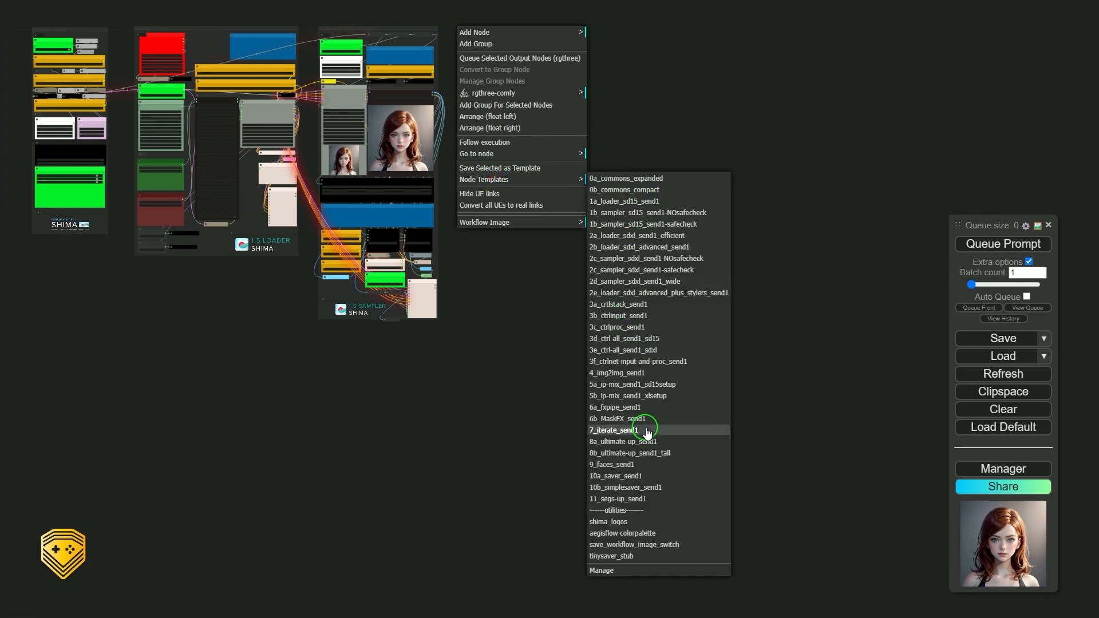
pyautogui.click(641, 408)
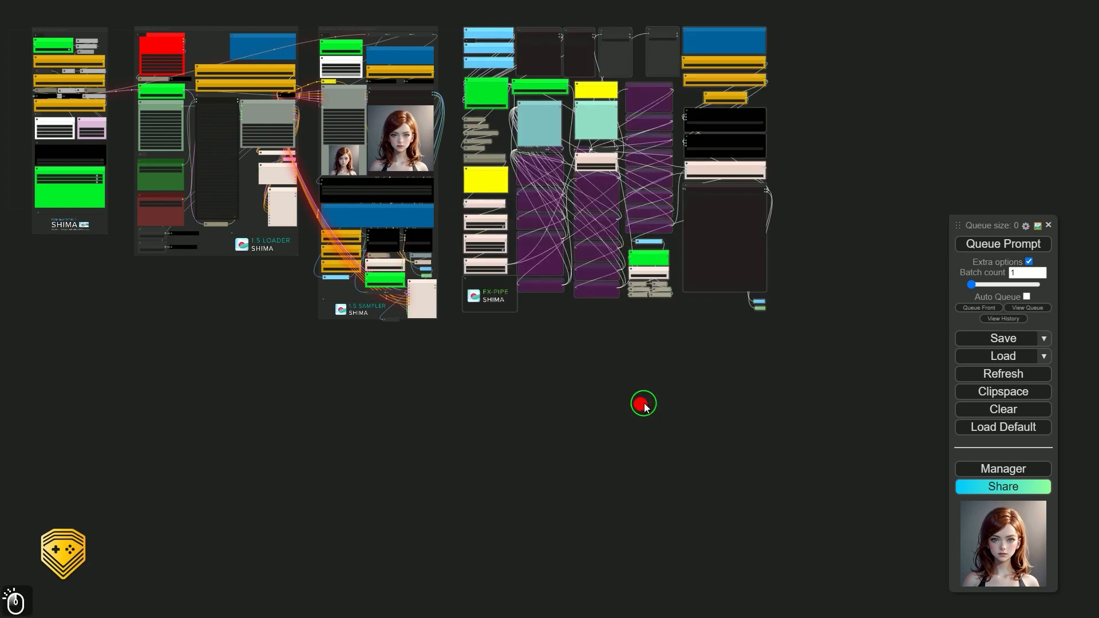
pyautogui.moveTo(571, 26); pyautogui.dragTo(570, 32)
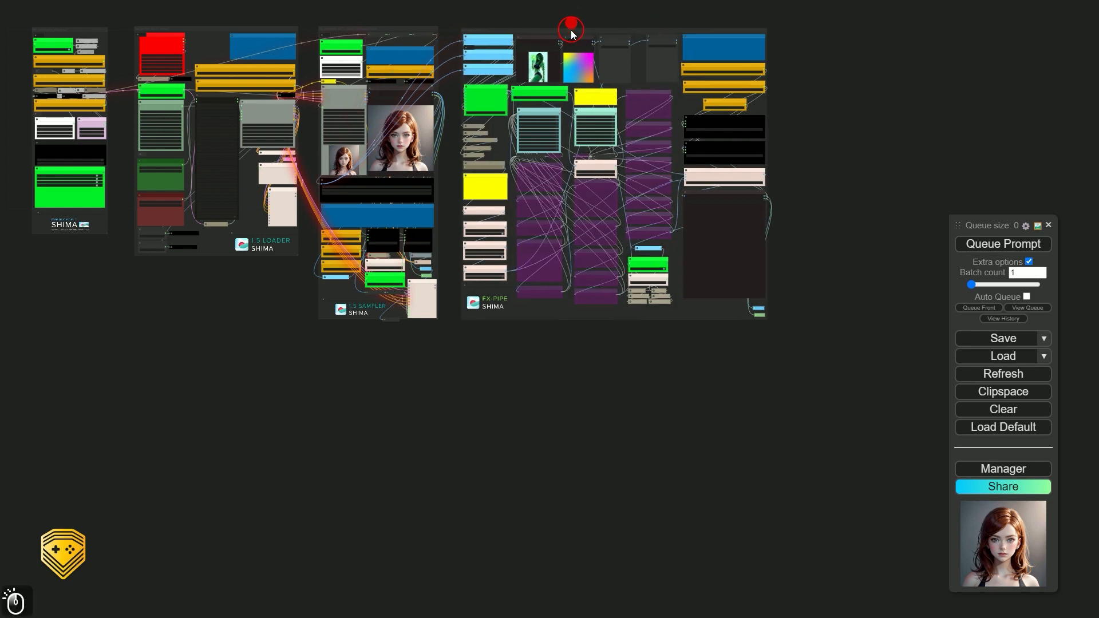
# Step: Enable Instagram Filters-Vextra in the FX Bypassers node of the FX-PIPE group
pyautogui.scroll(3, 454, 388)
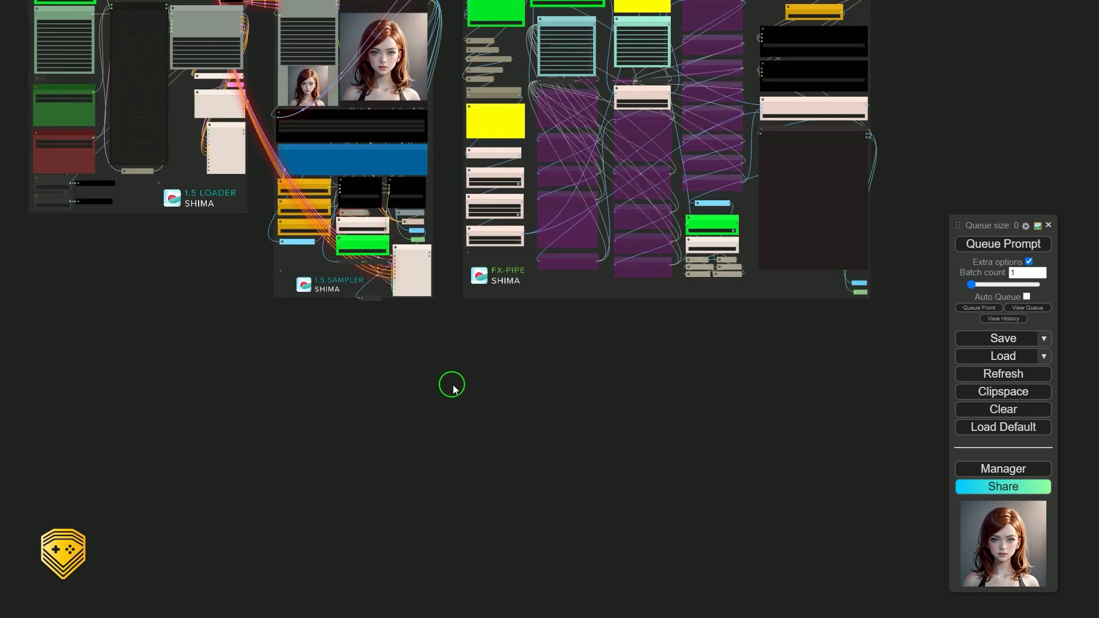
pyautogui.moveTo(510, 332); pyautogui.dragTo(525, 557)
pyautogui.scroll(1, 559, 538)
pyautogui.scroll(5, 561, 536)
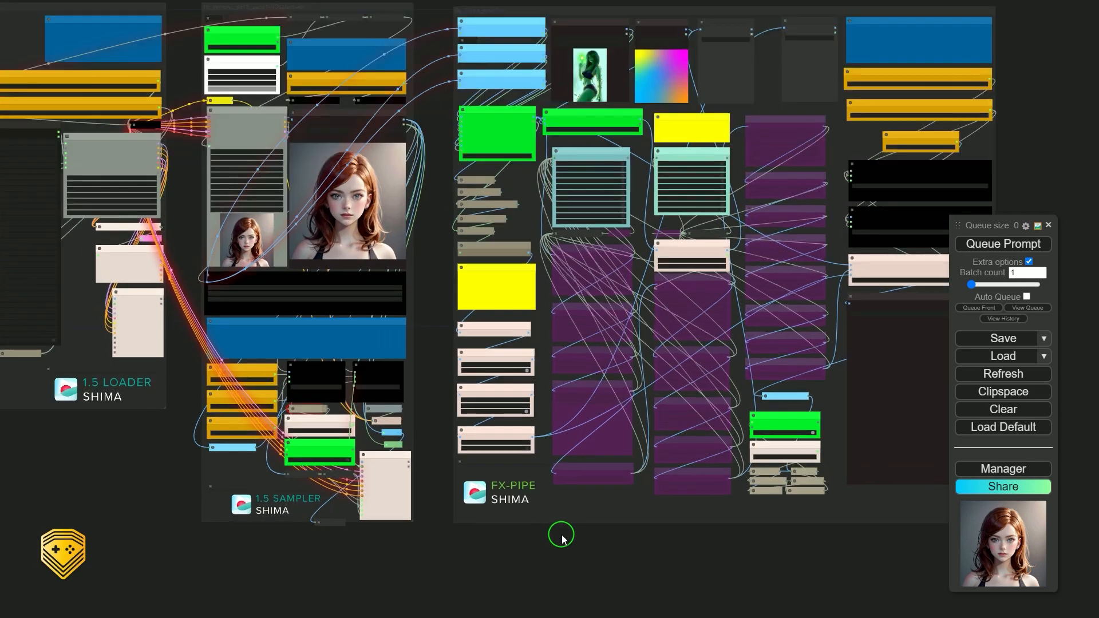
pyautogui.scroll(6, 565, 456)
pyautogui.moveTo(257, 46); pyautogui.dragTo(181, 505)
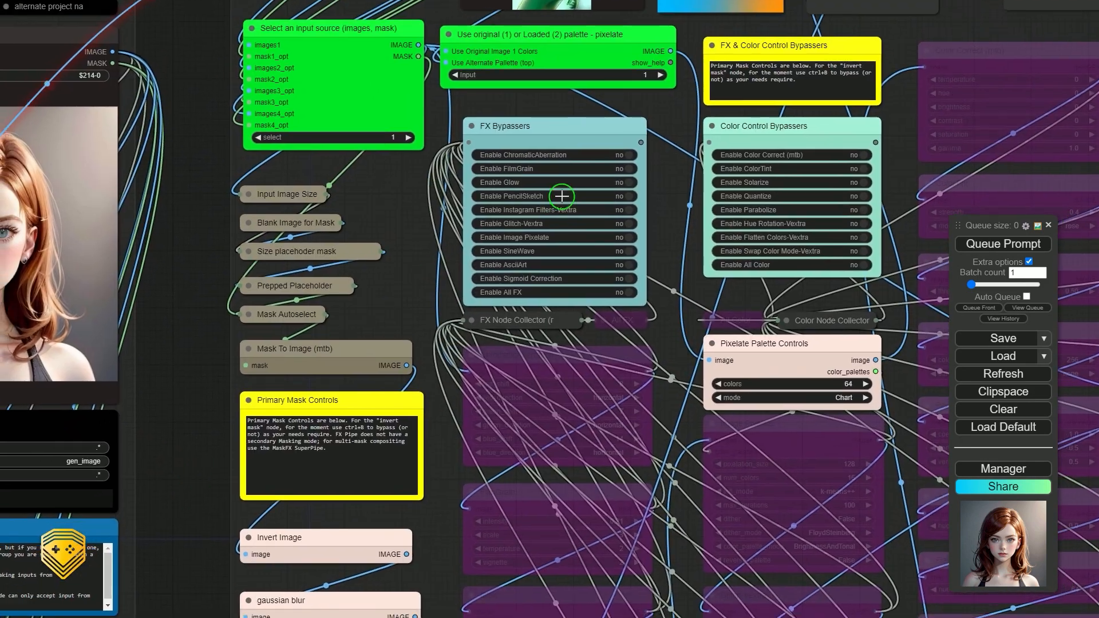
pyautogui.click(626, 209)
# Step: Set the instagram_filter of the Instagram Filters-Vextra node to _1977
pyautogui.scroll(-5, 216, 311)
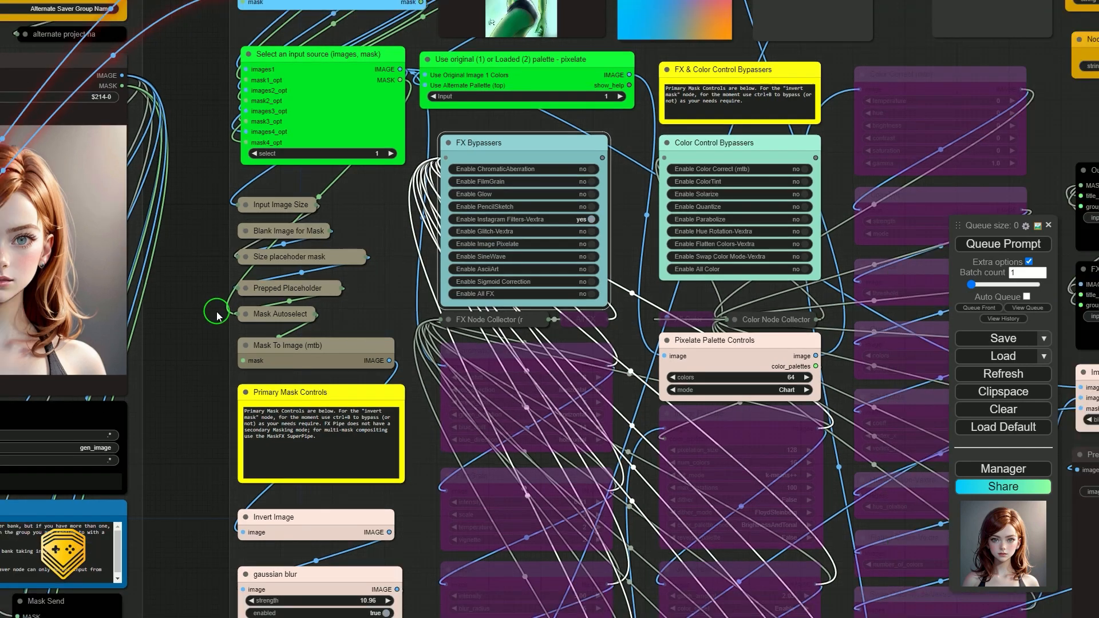
pyautogui.moveTo(186, 433); pyautogui.dragTo(182, 114)
pyautogui.scroll(10, 464, 424)
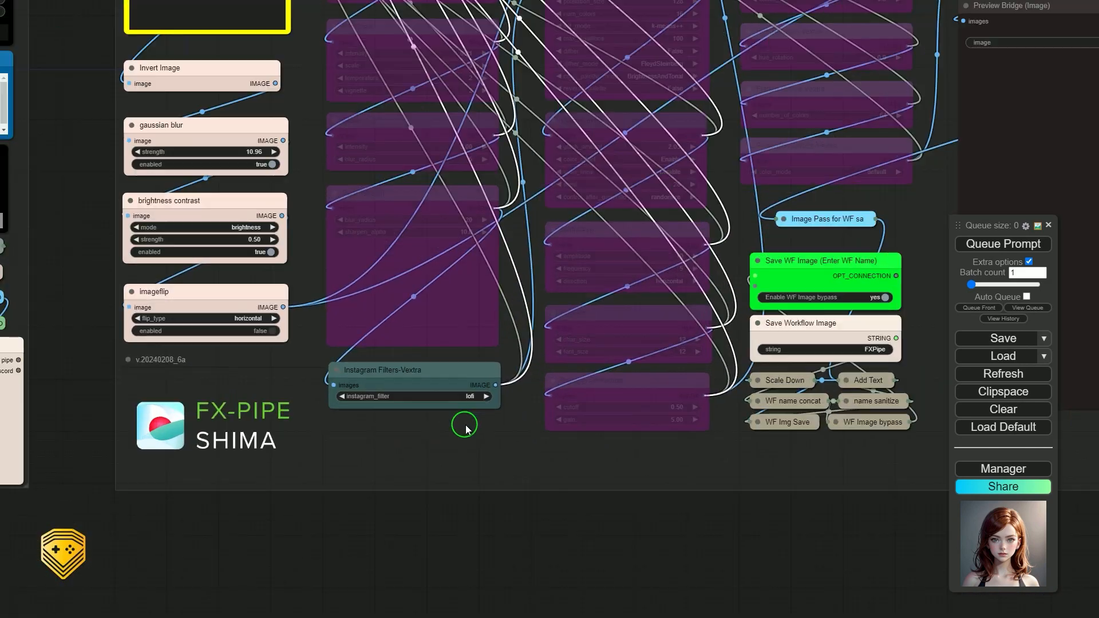
pyautogui.click(482, 384)
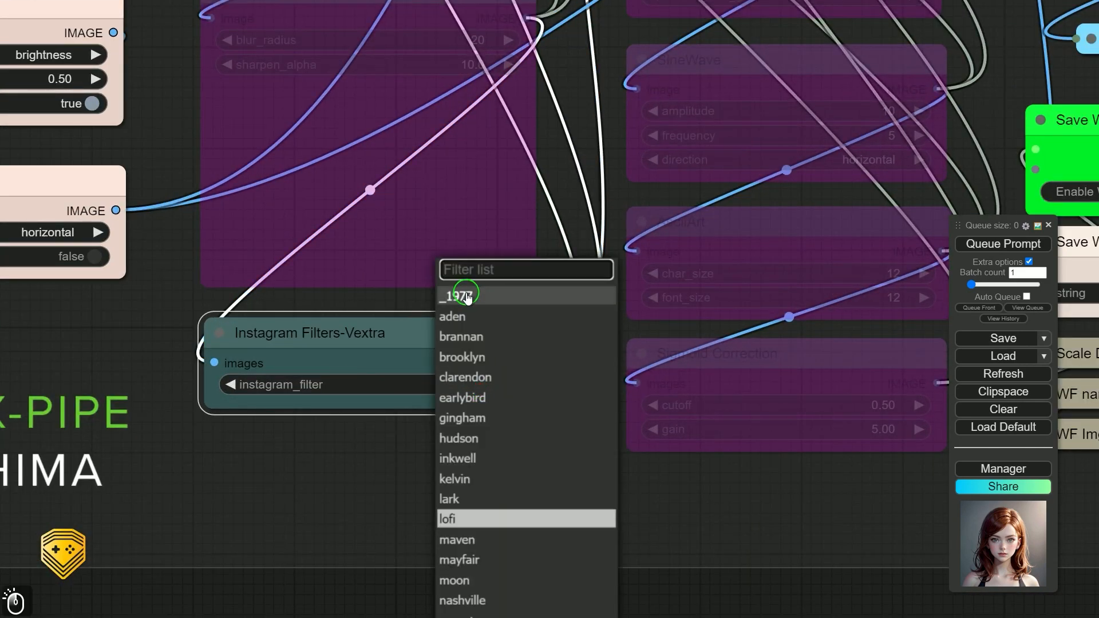
pyautogui.click(471, 289)
# Step: Turn Auto Queue back on and queue the prompt to generate images through the FX-PIPE group
pyautogui.scroll(-5, 559, 328)
pyautogui.scroll(-5, 559, 327)
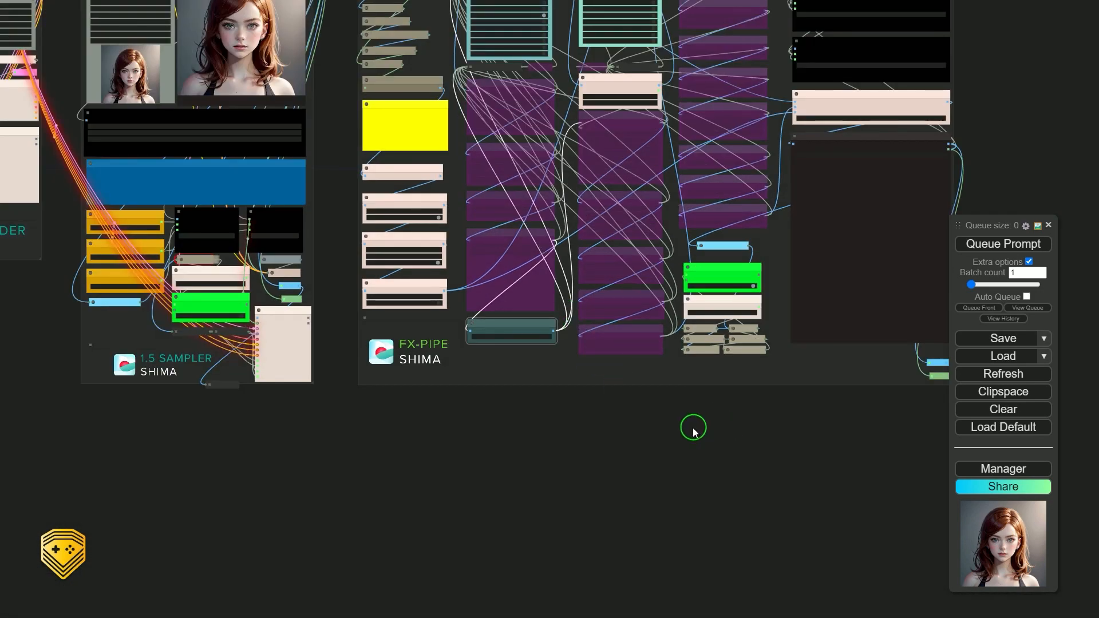
pyautogui.scroll(-4, 672, 563)
pyautogui.moveTo(532, 579); pyautogui.dragTo(598, 488)
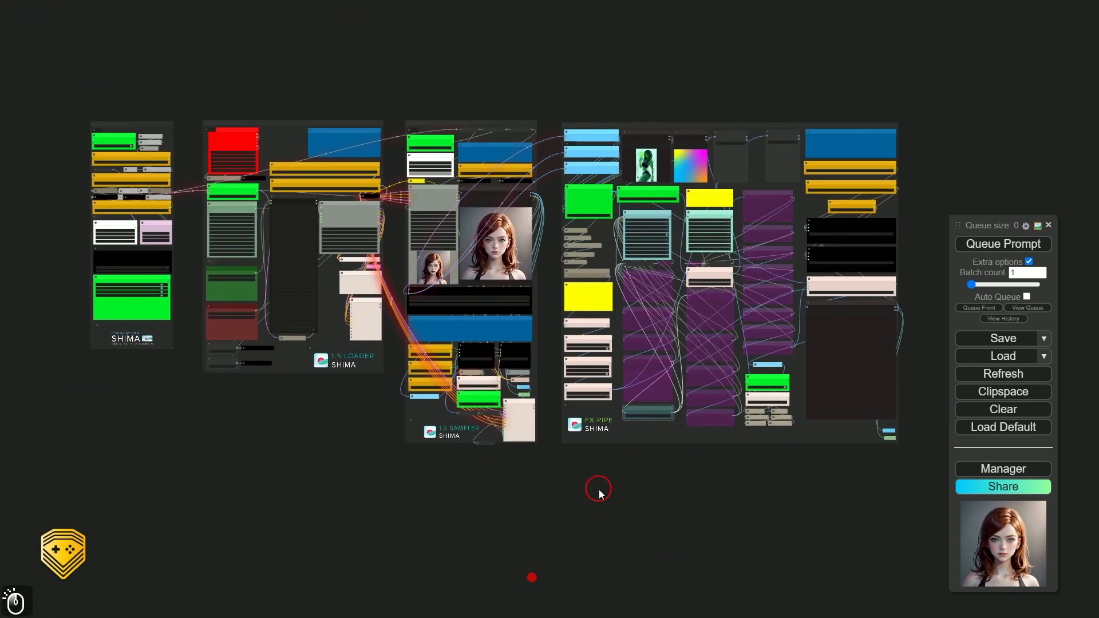
pyautogui.click(1028, 296)
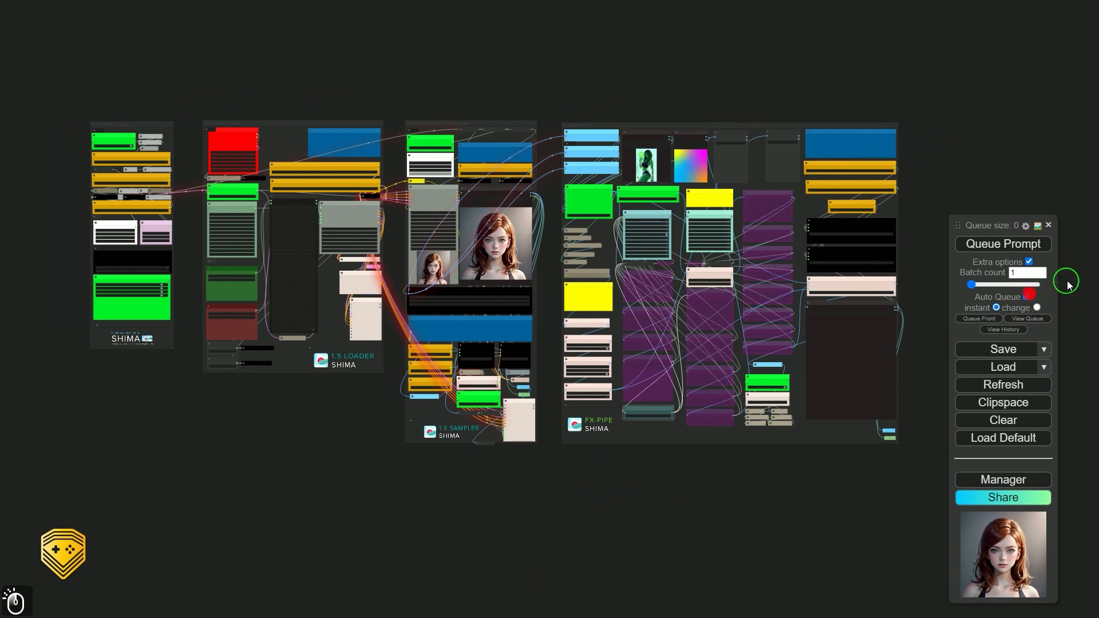
pyautogui.click(1006, 243)
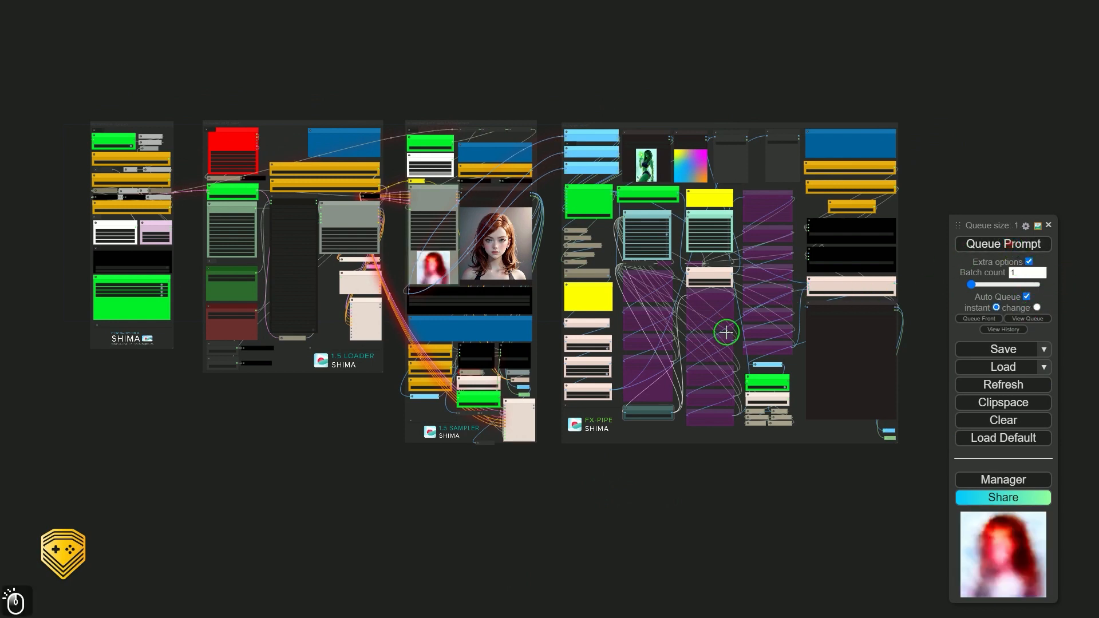
pyautogui.scroll(1, 744, 316)
pyautogui.scroll(2, 745, 316)
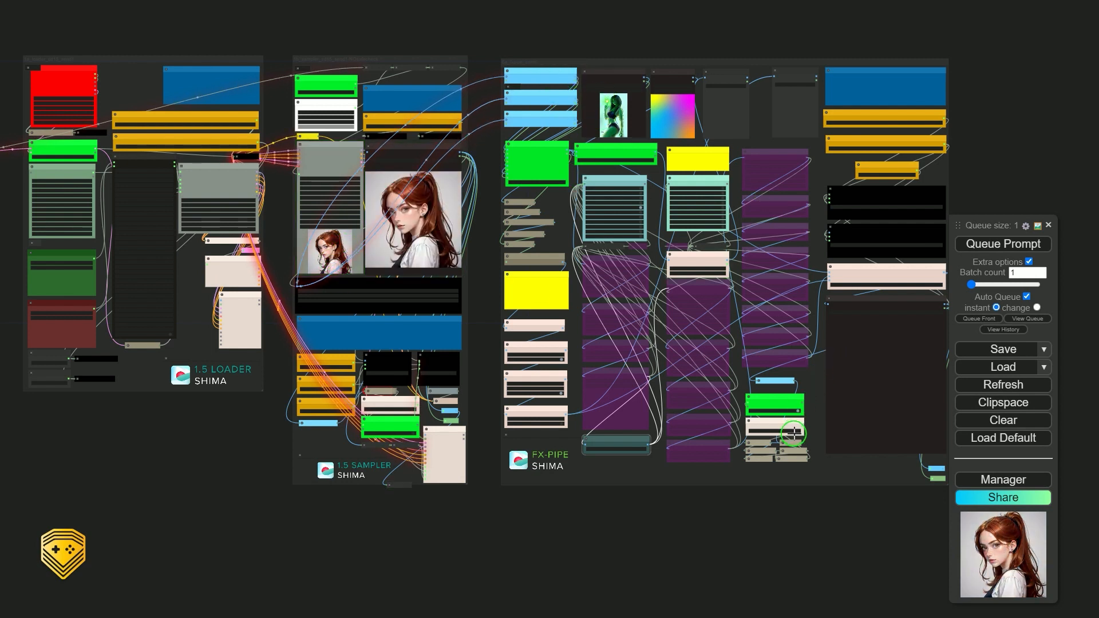
pyautogui.scroll(2, 785, 496)
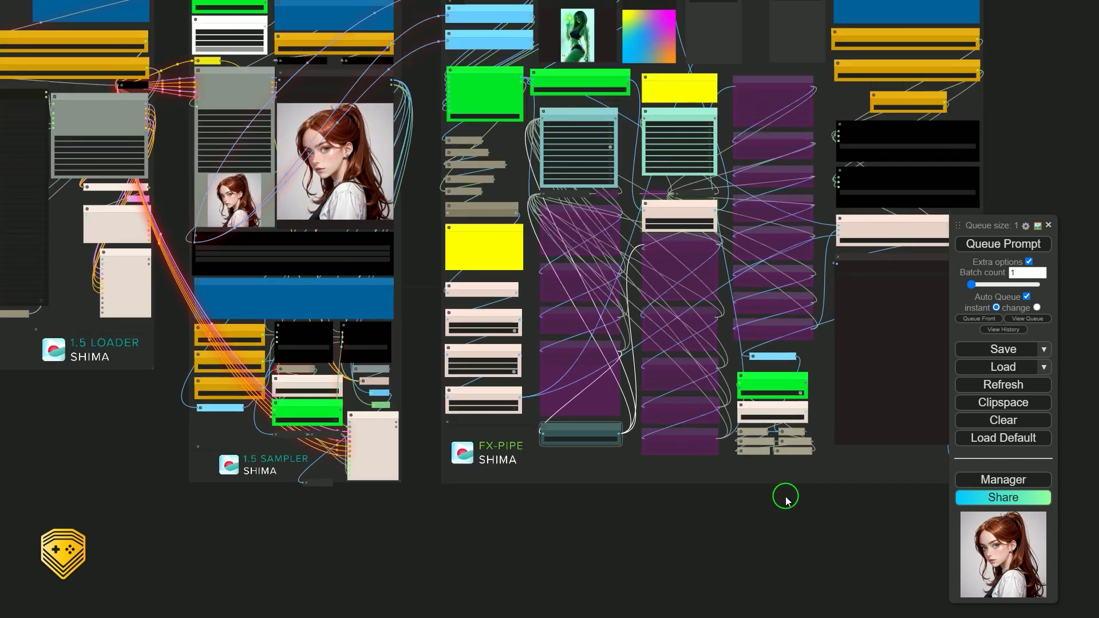
pyautogui.moveTo(807, 520); pyautogui.dragTo(715, 598)
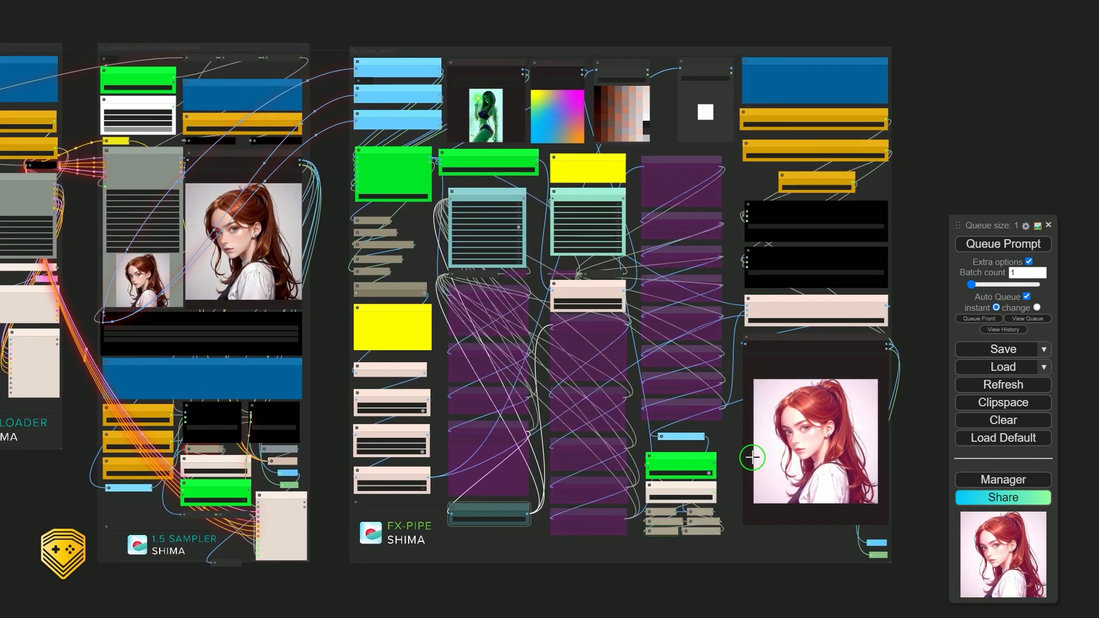
# Step: Enable Glitch-Vextra in the FX Bypassers node and examine the generated image in the FX-PIPE group's Preview Bridge
pyautogui.scroll(1, 806, 376)
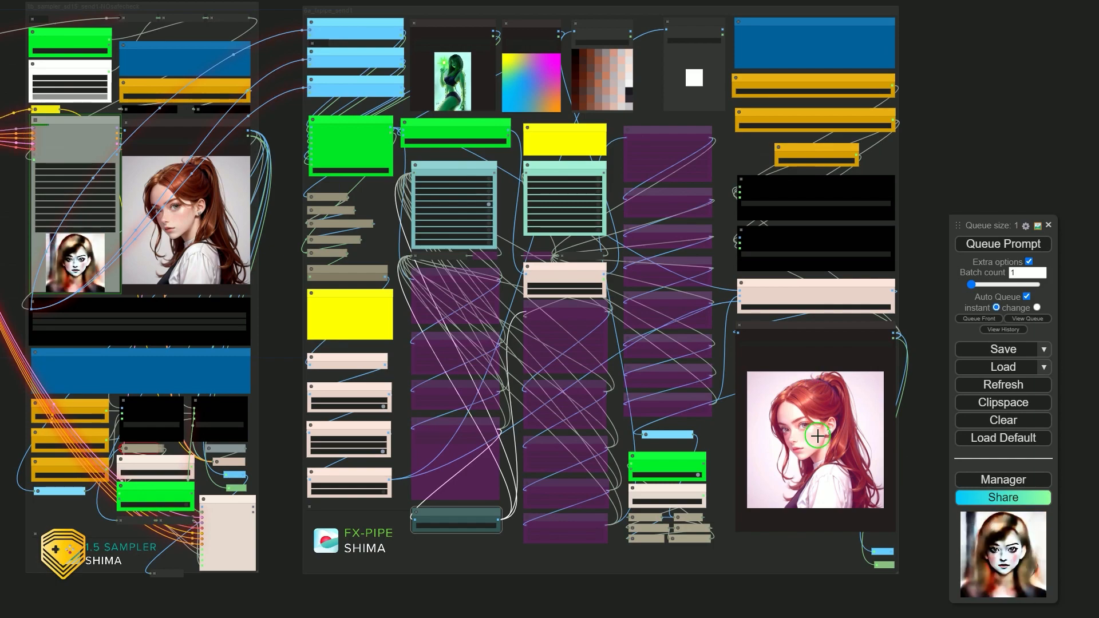
pyautogui.scroll(10, 564, 282)
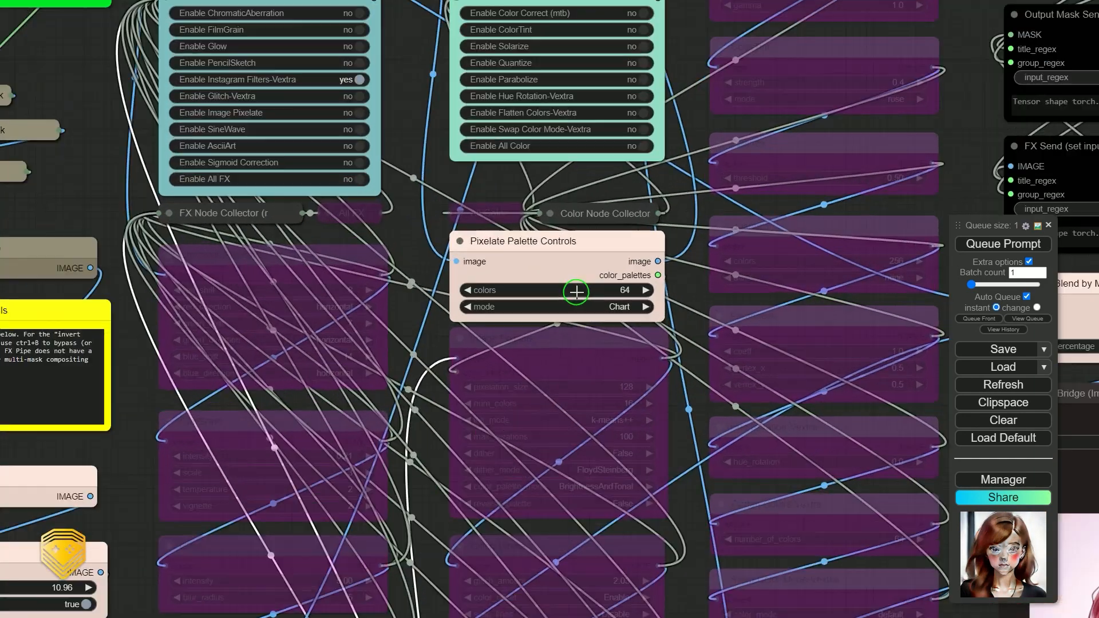
pyautogui.scroll(-5, 582, 188)
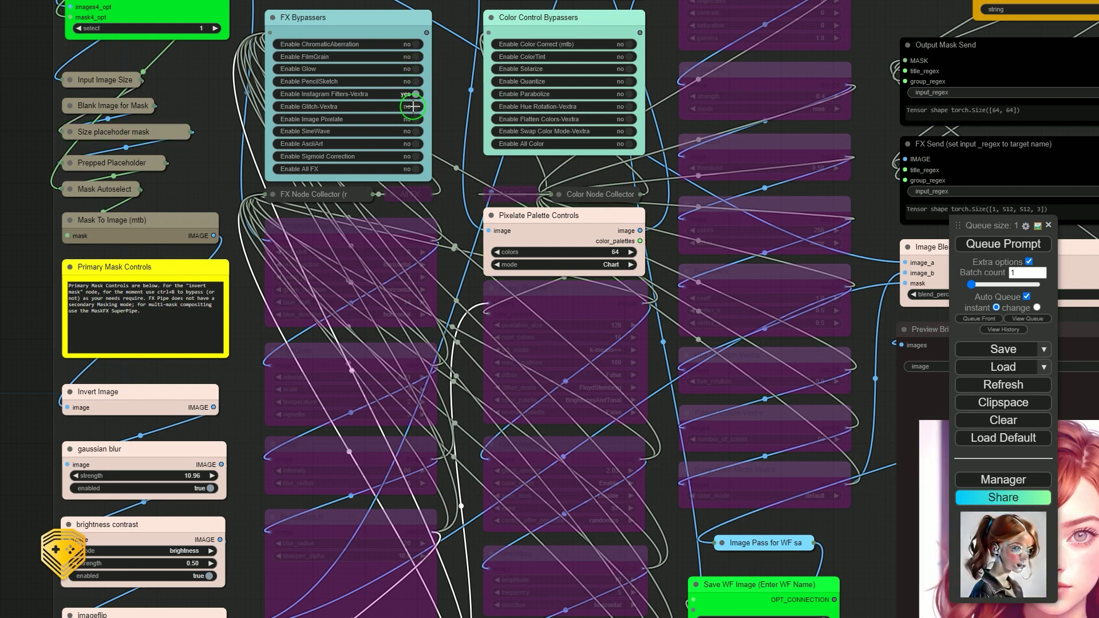
pyautogui.scroll(-8, 499, 192)
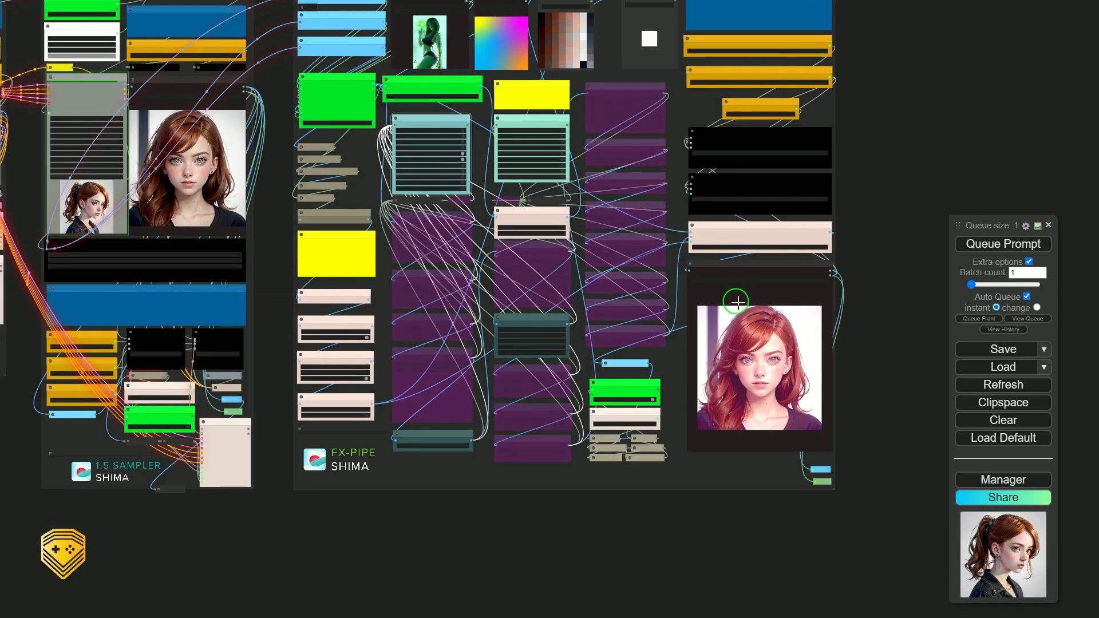
pyautogui.scroll(8, 762, 421)
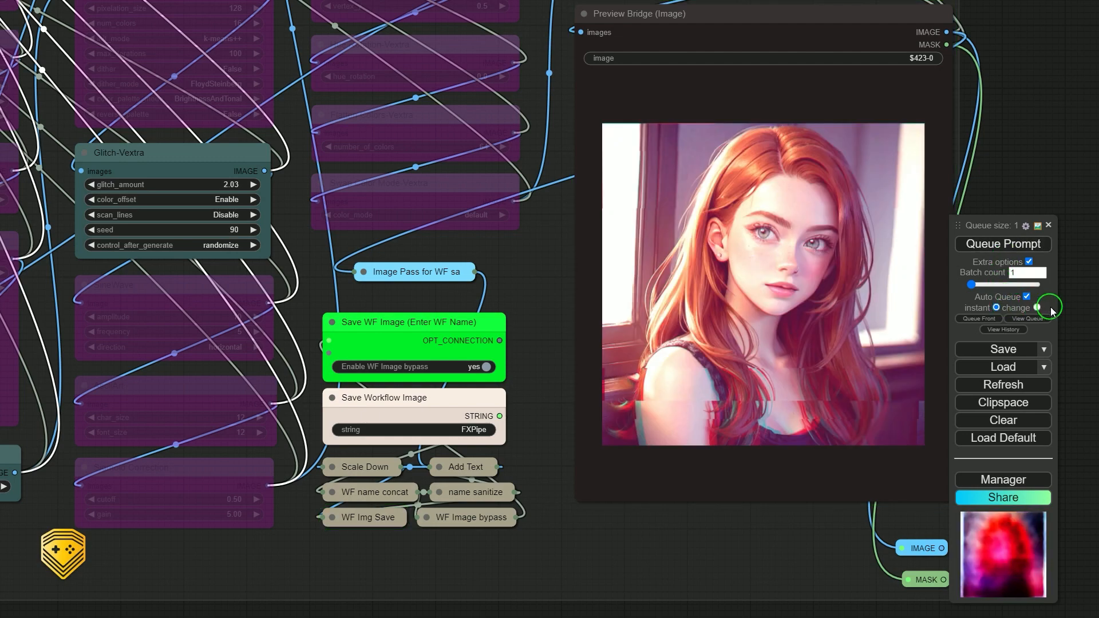
pyautogui.scroll(-15, 740, 380)
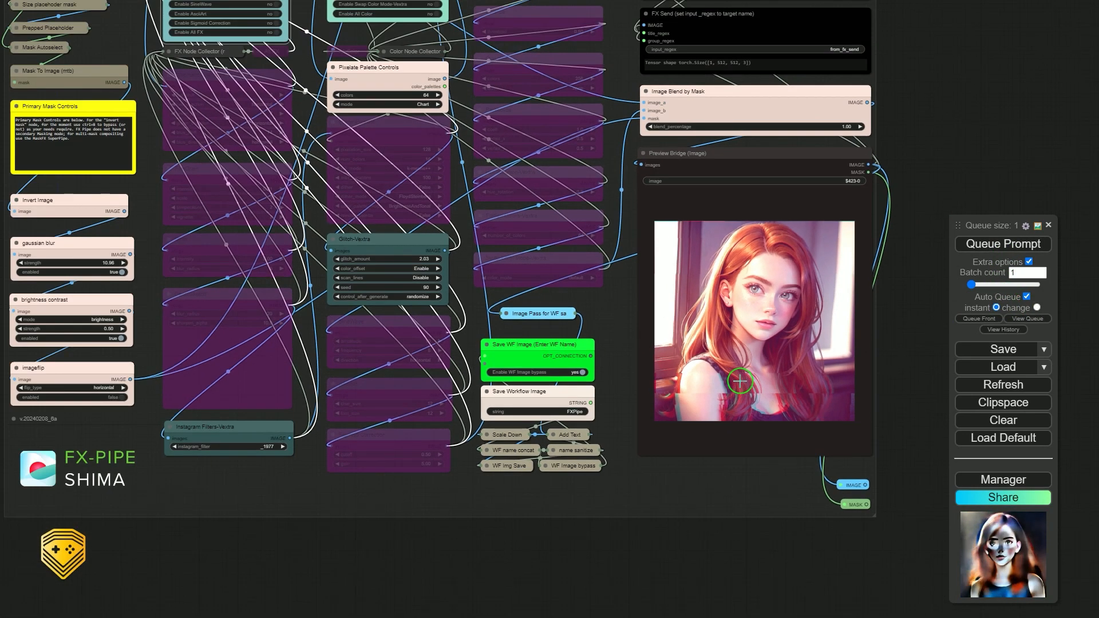
# Step: Remove the FX-PIPE group together with its nodes
pyautogui.moveTo(505, 503); pyautogui.dragTo(544, 511)
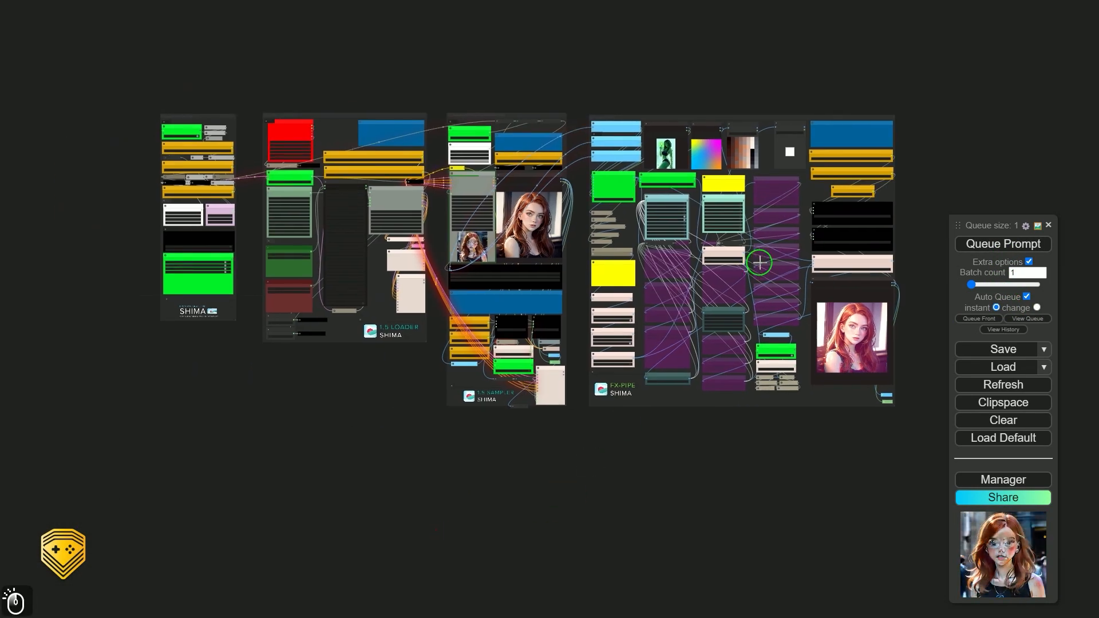
pyautogui.rightClick(742, 123)
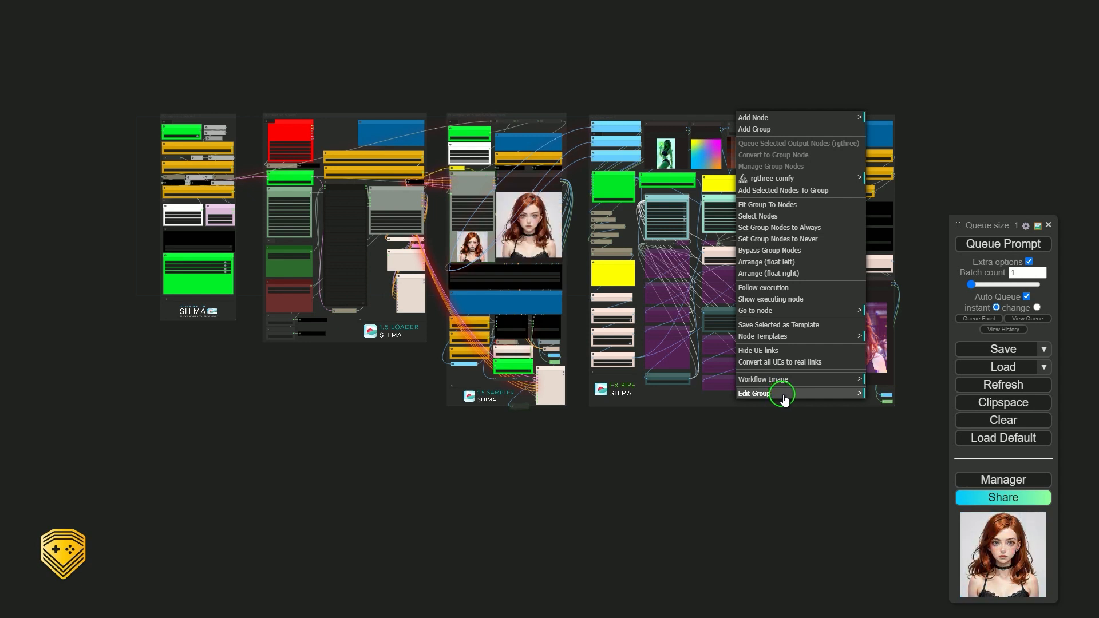
pyautogui.click(784, 399)
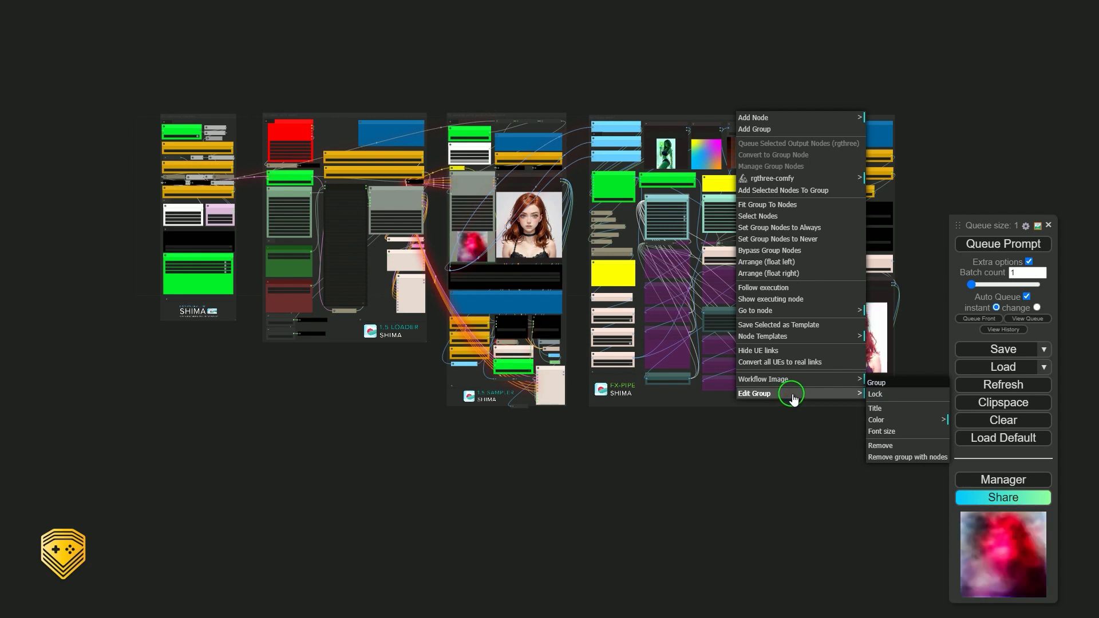
pyautogui.click(899, 457)
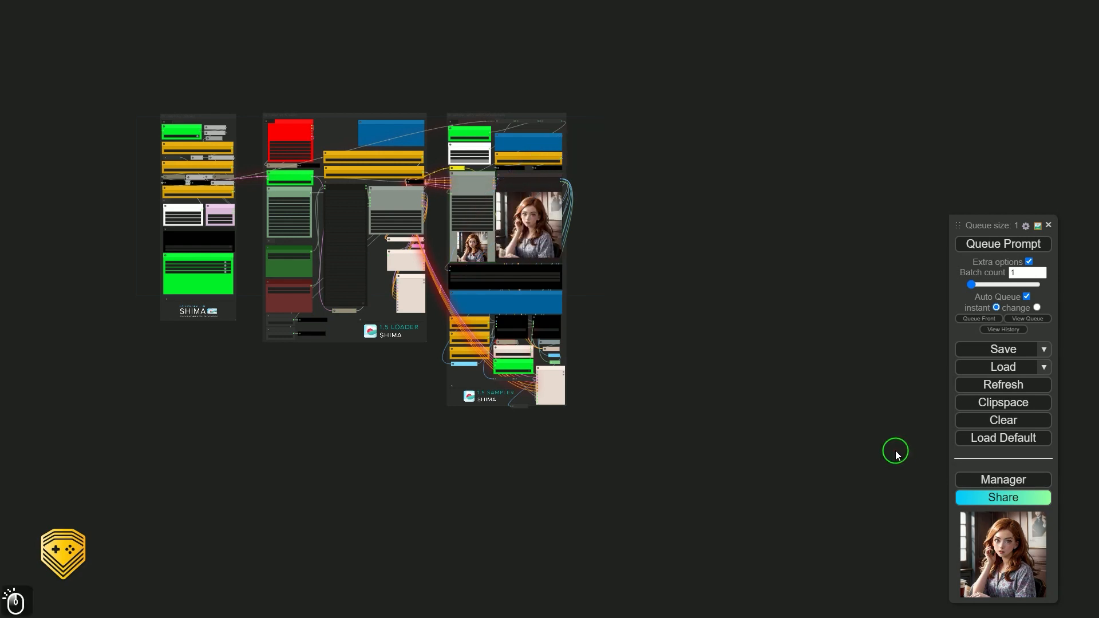
# Step: Insert the 11_segs-up_send1 node template and align its group beside the 1.5 sampler group
pyautogui.moveTo(704, 255); pyautogui.dragTo(793, 262)
pyautogui.scroll(6, 505, 256)
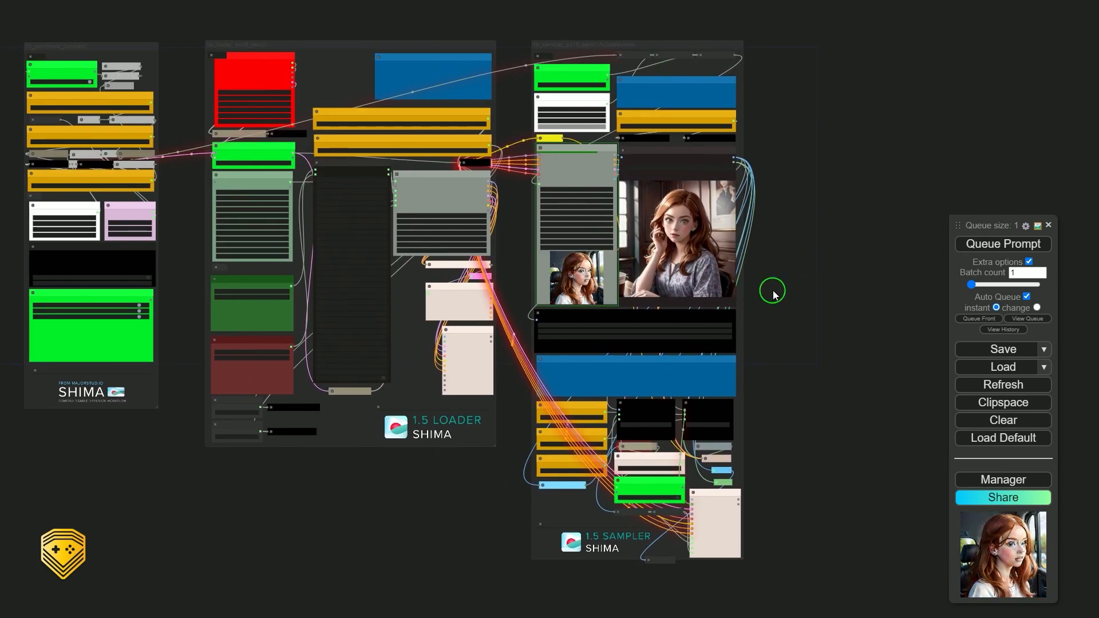
pyautogui.scroll(1, 772, 291)
pyautogui.scroll(-3, 773, 292)
pyautogui.scroll(-3, 801, 297)
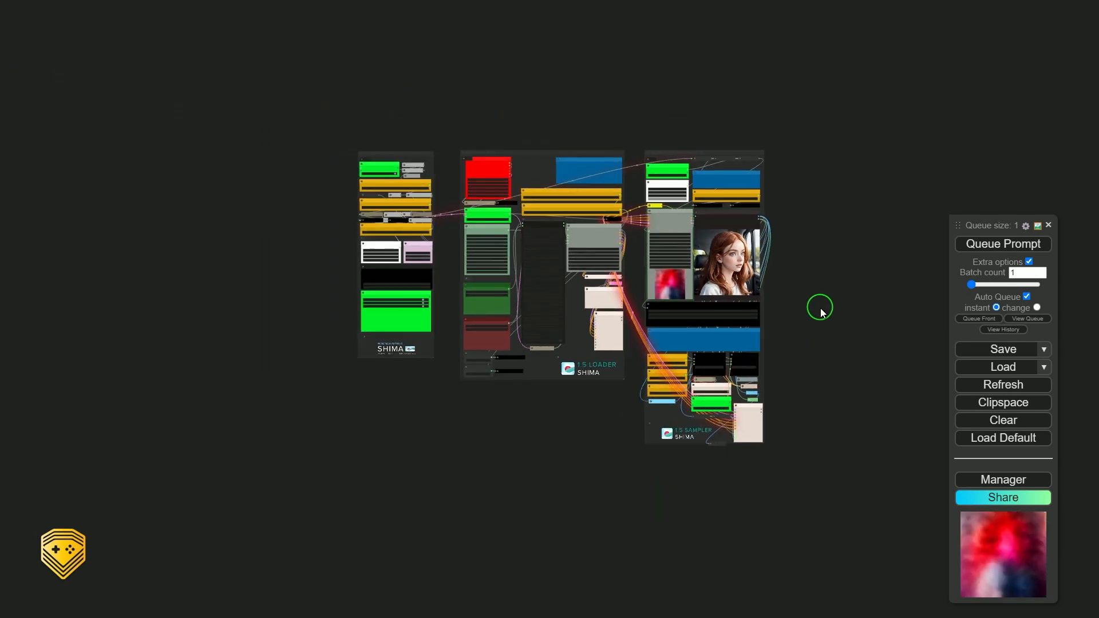
pyautogui.moveTo(820, 307); pyautogui.dragTo(501, 194)
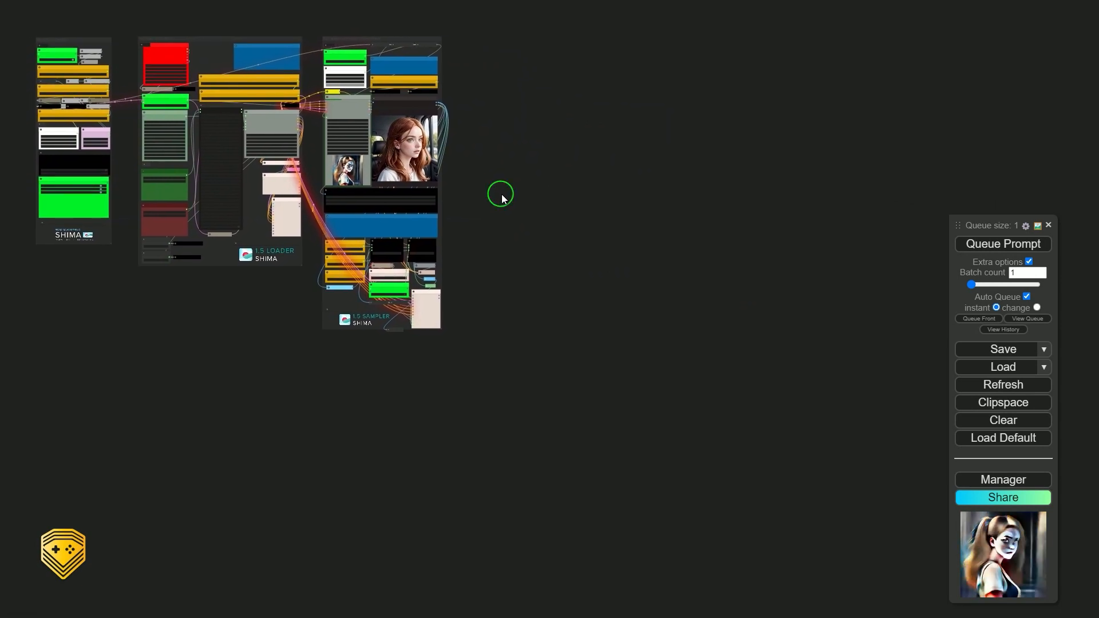
pyautogui.rightClick(458, 40)
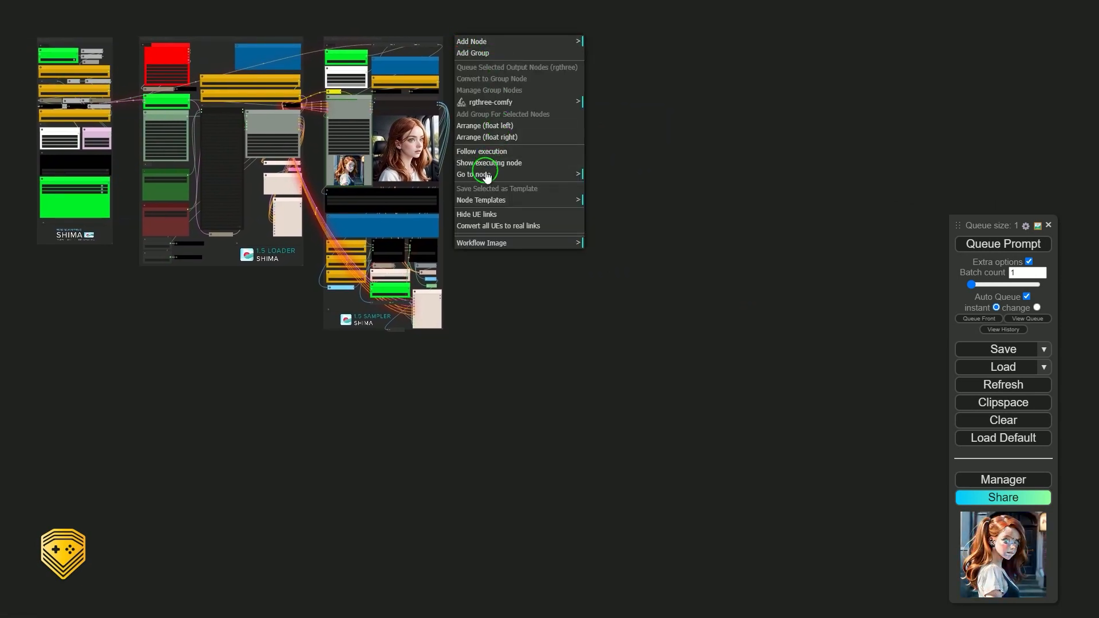
pyautogui.click(478, 201)
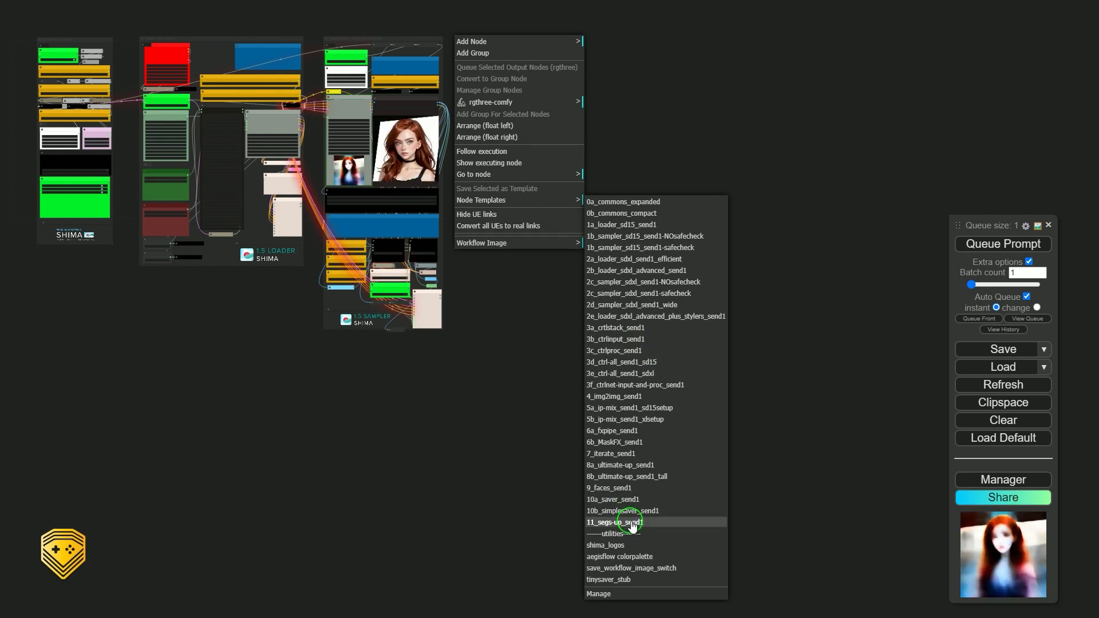
pyautogui.click(632, 523)
pyautogui.moveTo(726, 184); pyautogui.dragTo(594, 42)
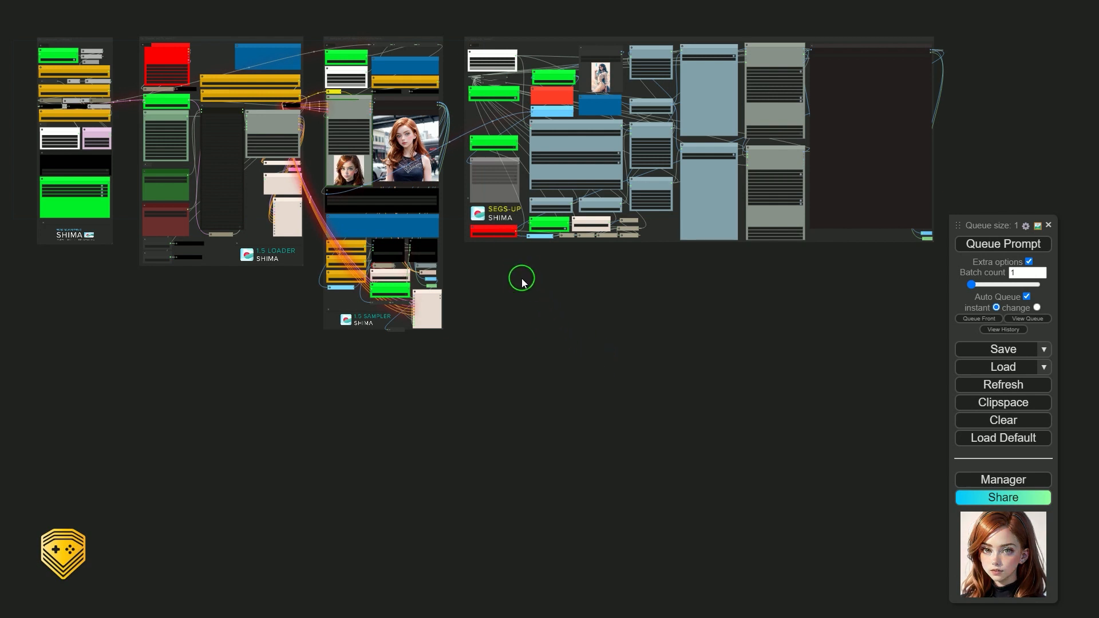
# Step: Move the collapsed Save Image node of the 1.5 sampler group directly below the MultiPipe 1.5 In node
pyautogui.moveTo(533, 329); pyautogui.dragTo(558, 444)
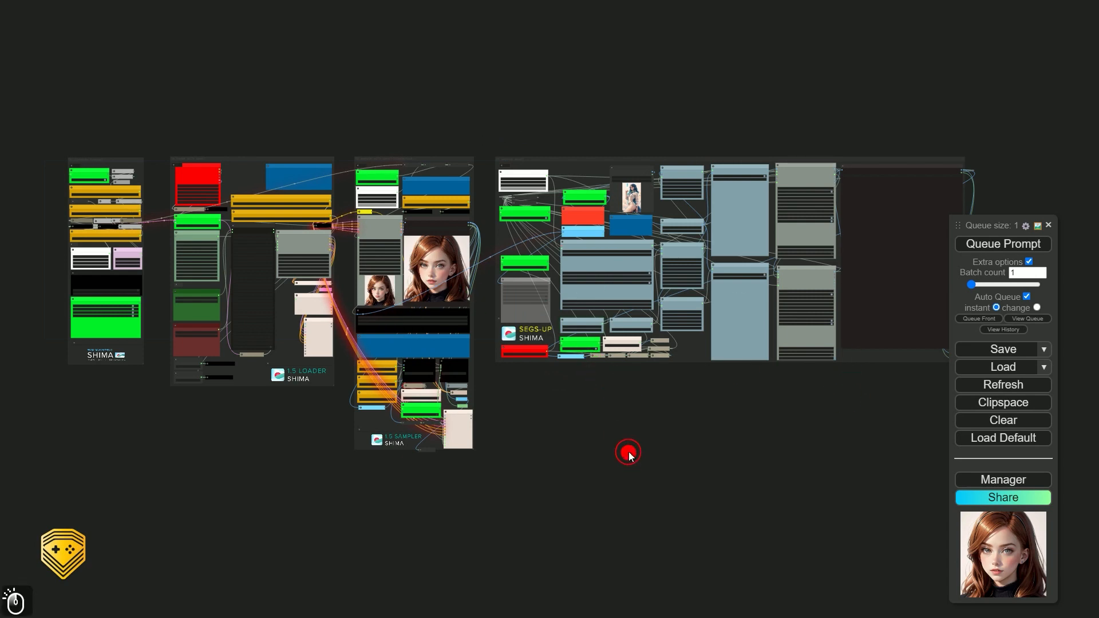
pyautogui.moveTo(628, 452); pyautogui.dragTo(618, 368)
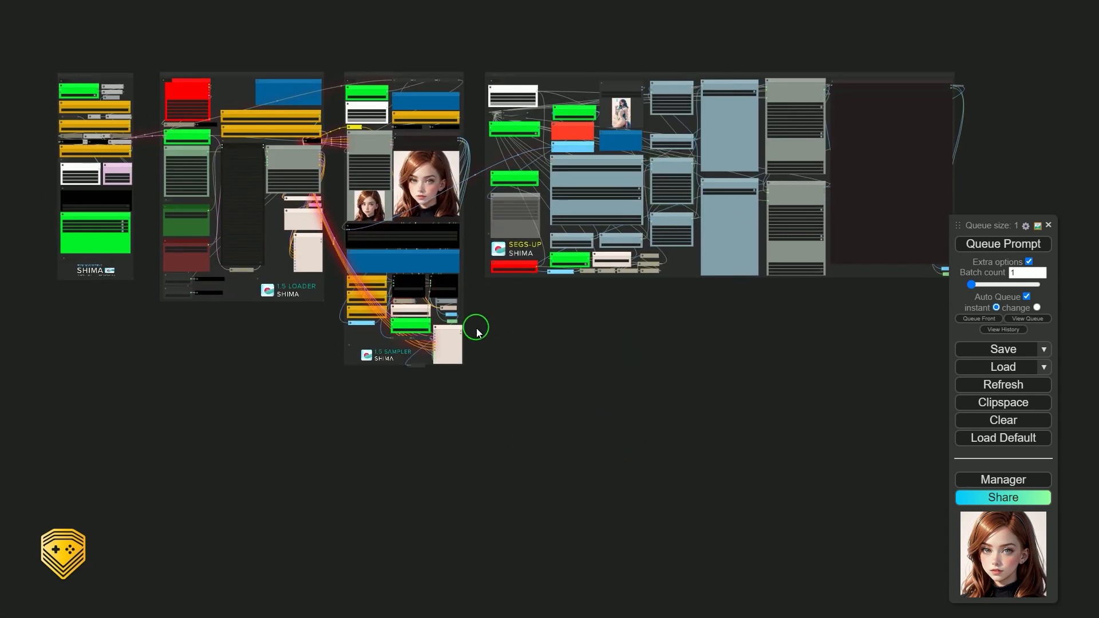
pyautogui.scroll(5, 450, 360)
pyautogui.moveTo(403, 367); pyautogui.dragTo(502, 376)
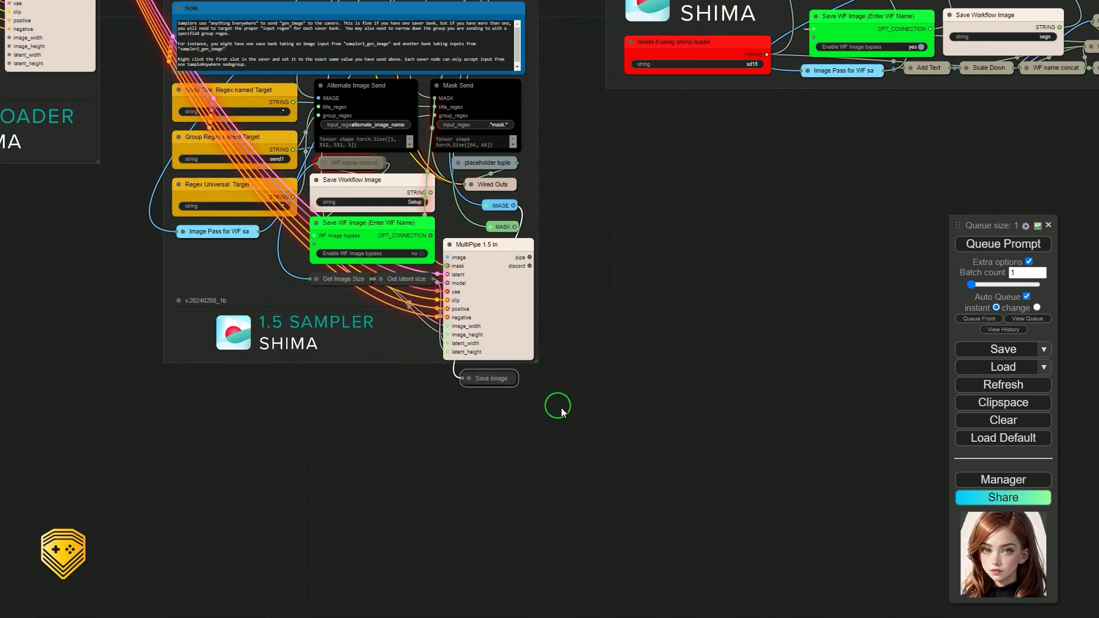
pyautogui.scroll(5, 557, 386)
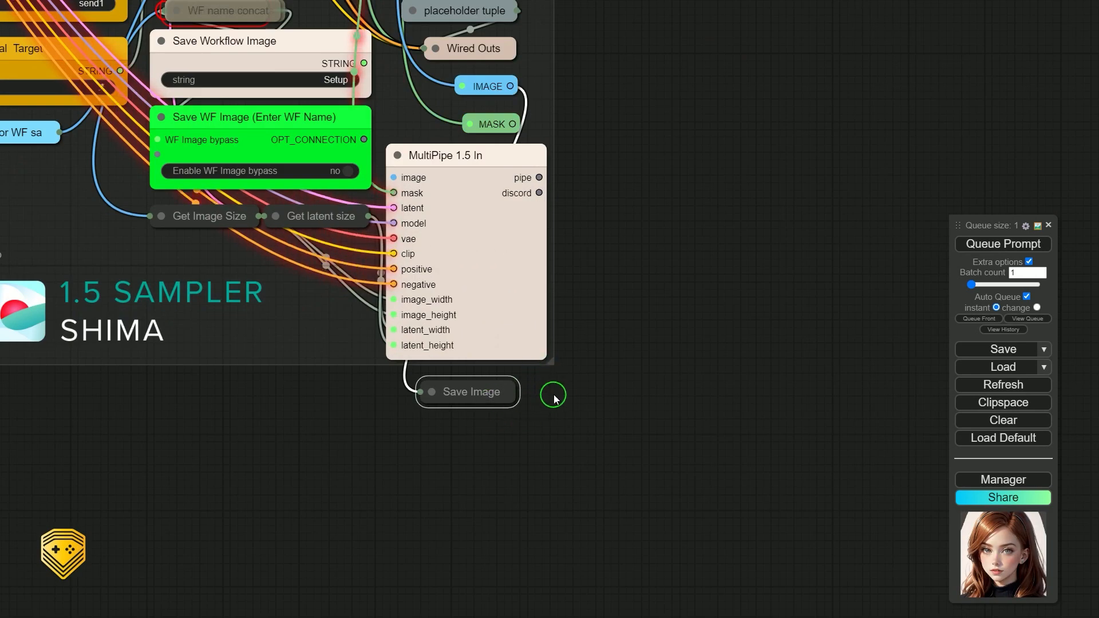
# Step: Insert the 10a_saver_send1 node template in the empty space below the SEGS-UP group
pyautogui.scroll(-10, 596, 321)
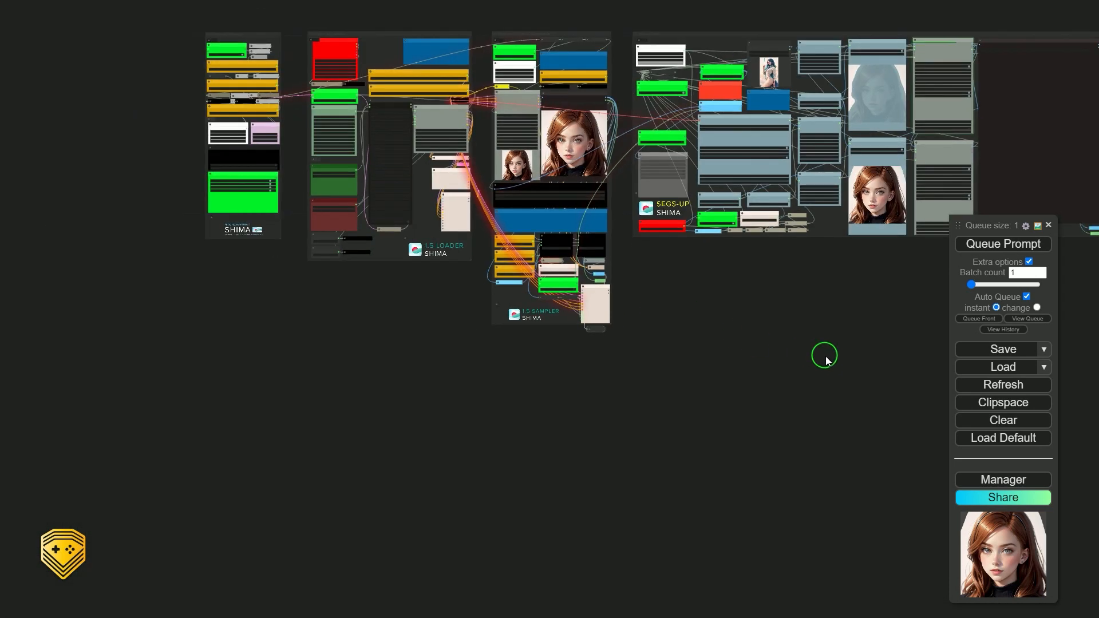
pyautogui.moveTo(825, 361); pyautogui.dragTo(704, 395)
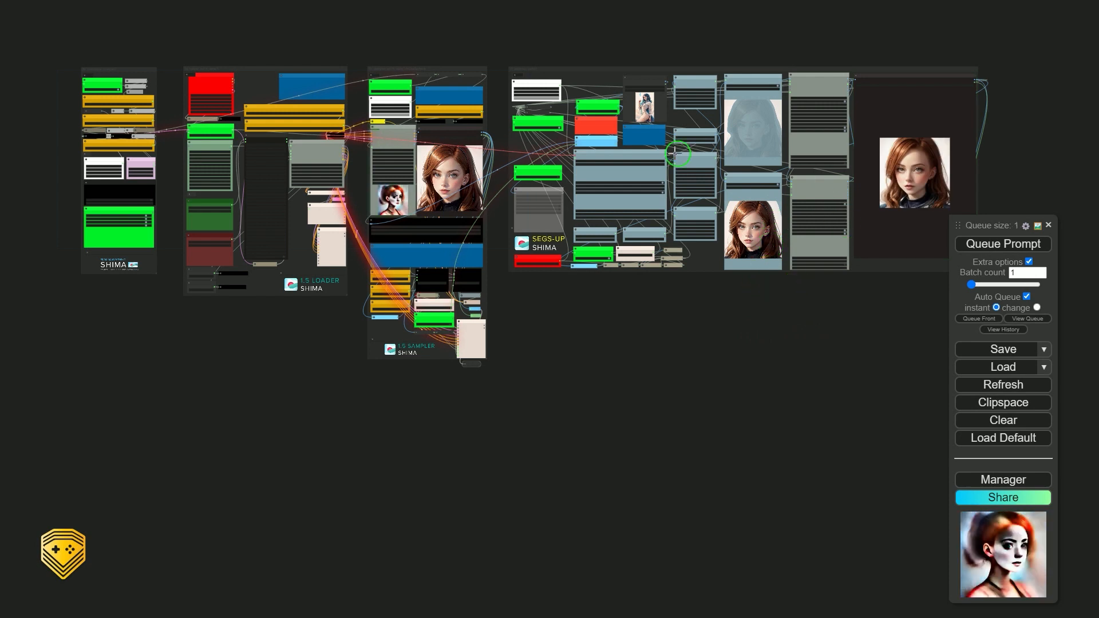
pyautogui.rightClick(512, 291)
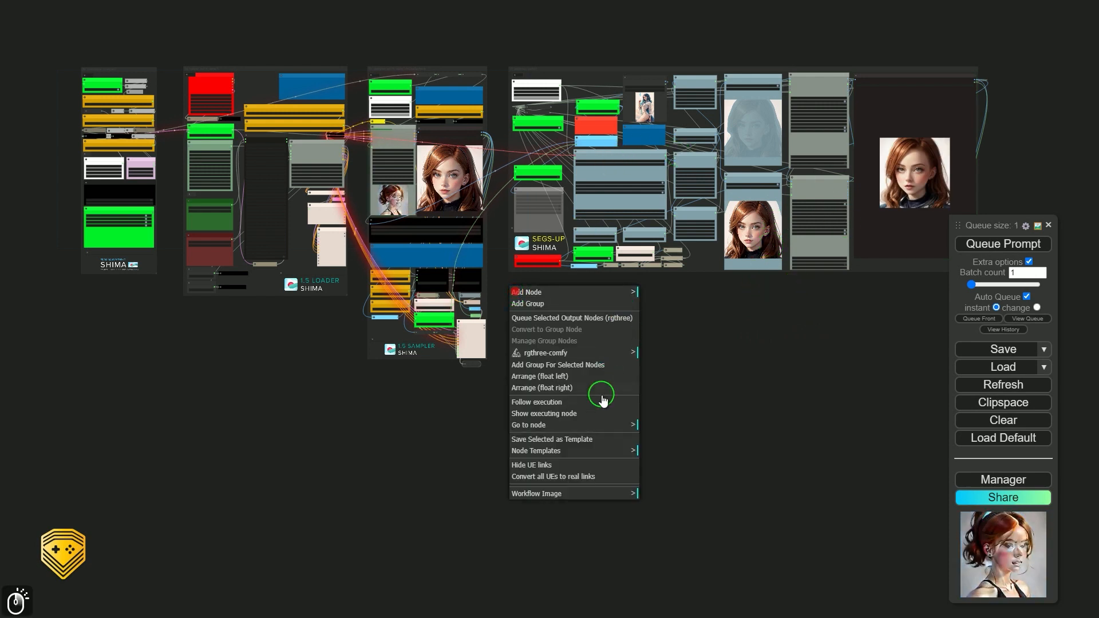
pyautogui.click(577, 452)
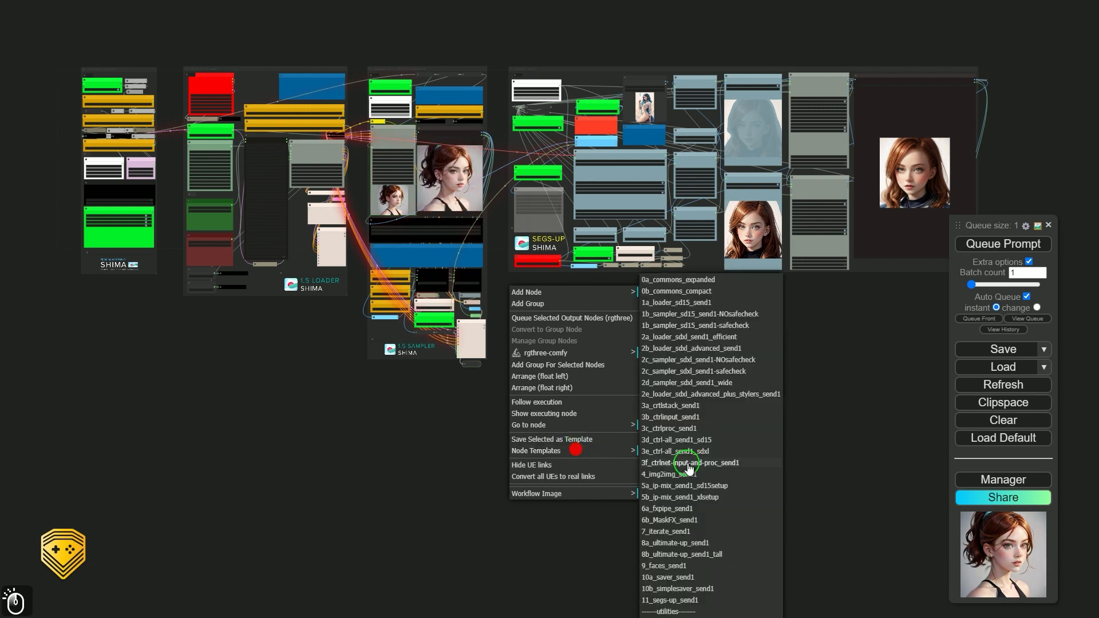
pyautogui.click(693, 579)
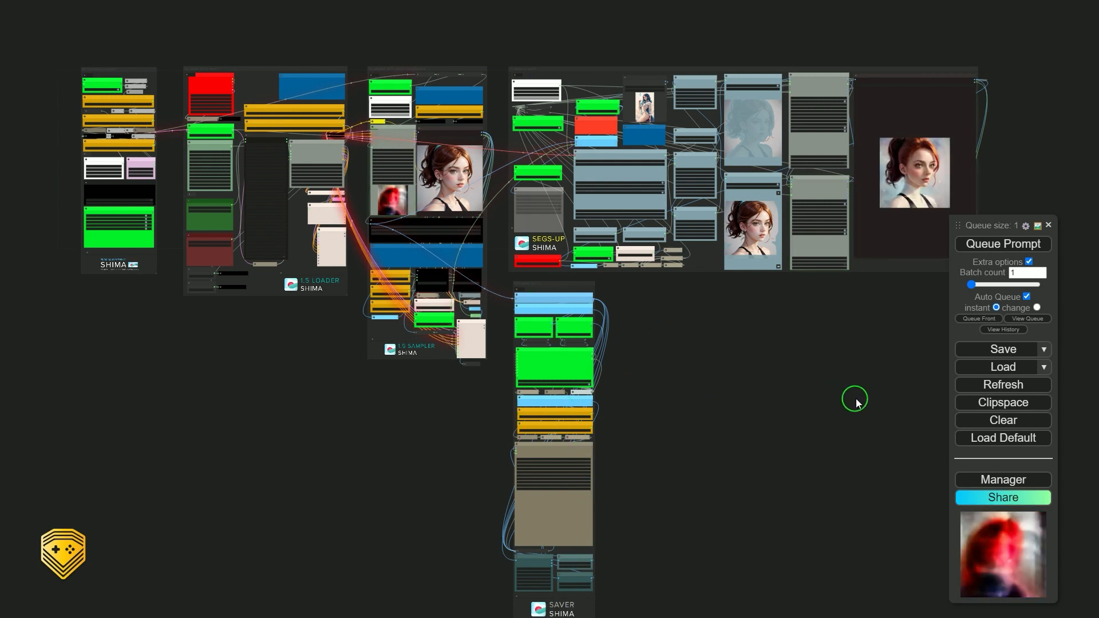
# Step: Remove the Saver group together with its nodes
pyautogui.rightClick(555, 285)
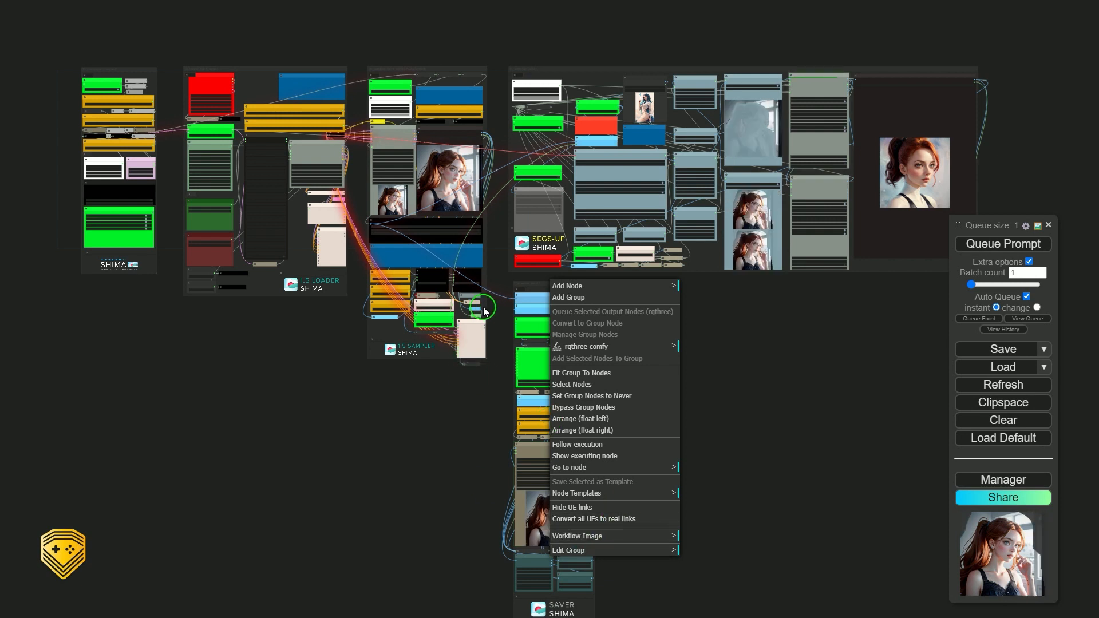
pyautogui.click(655, 557)
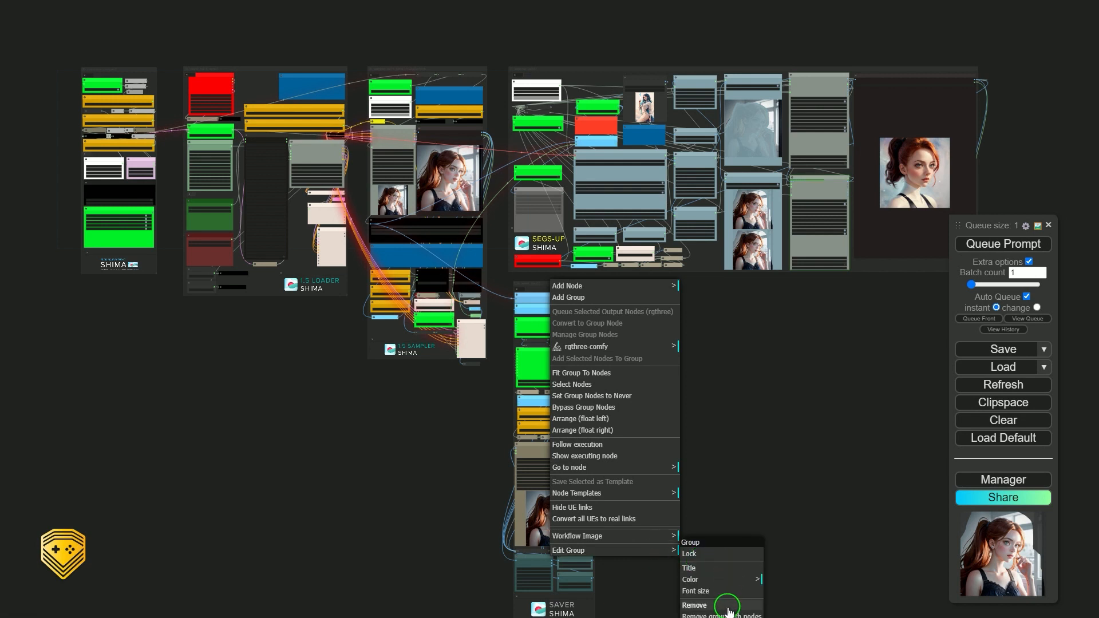
pyautogui.click(724, 615)
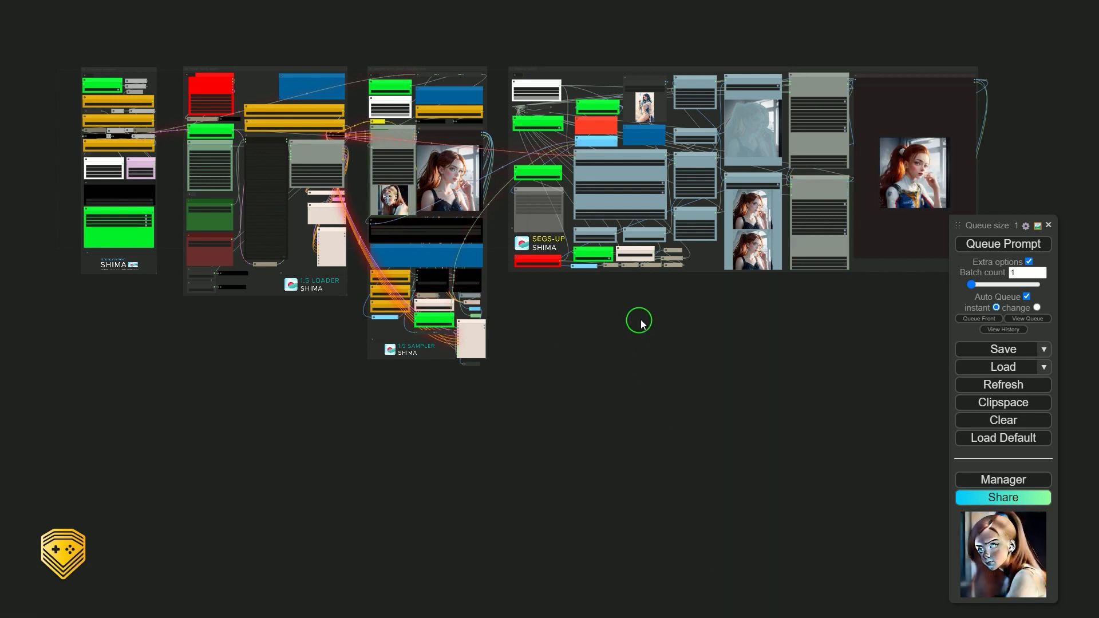
pyautogui.moveTo(552, 321); pyautogui.dragTo(581, 421)
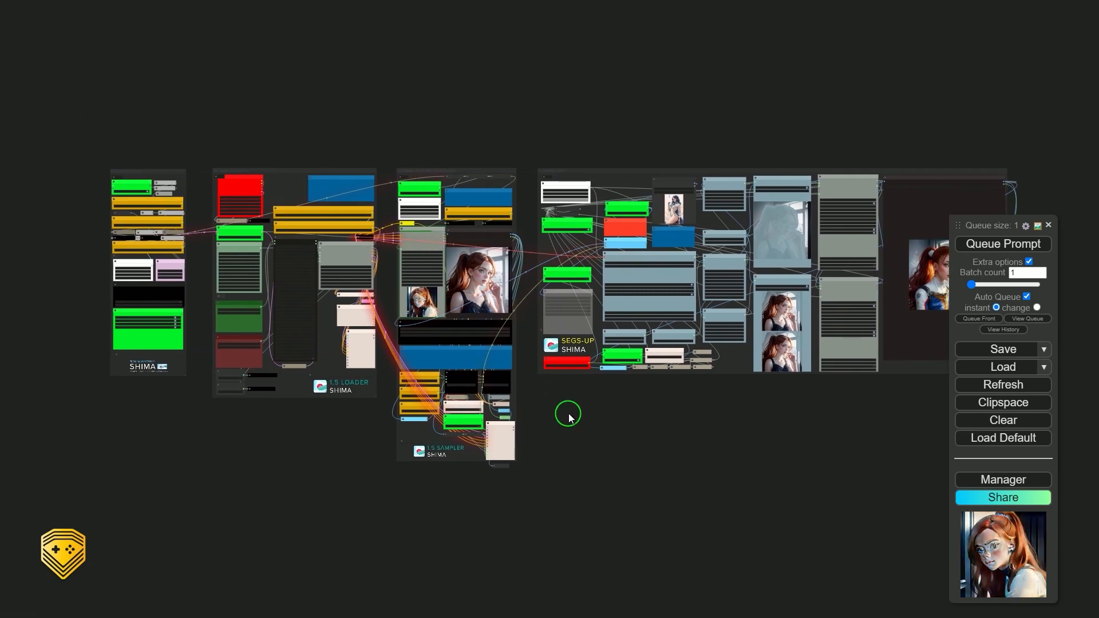
pyautogui.scroll(1, 574, 411)
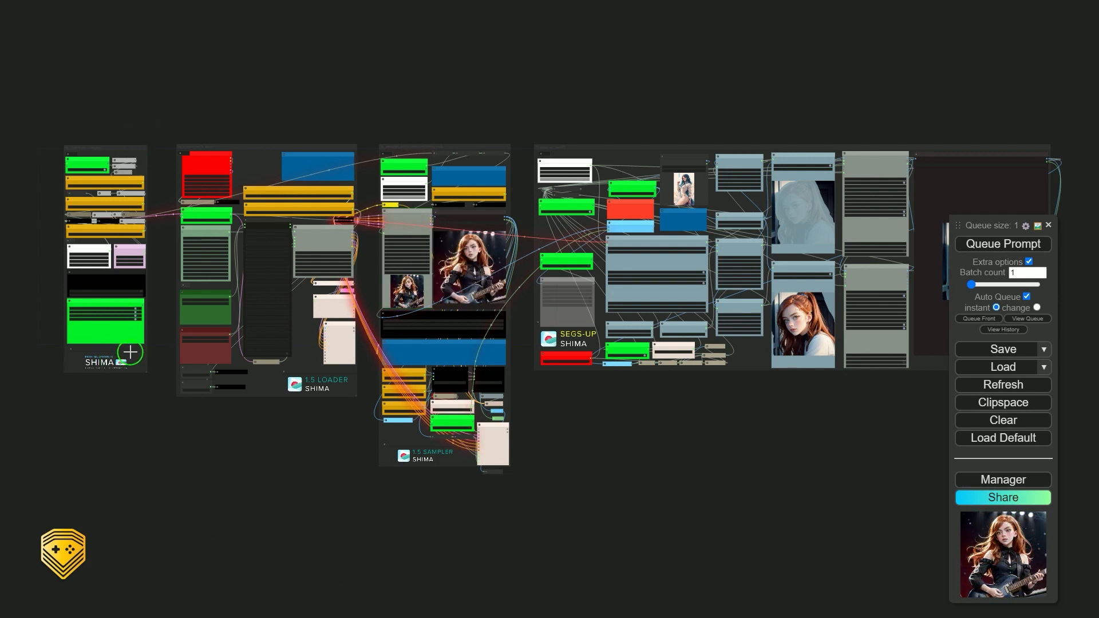
pyautogui.scroll(12, 505, 269)
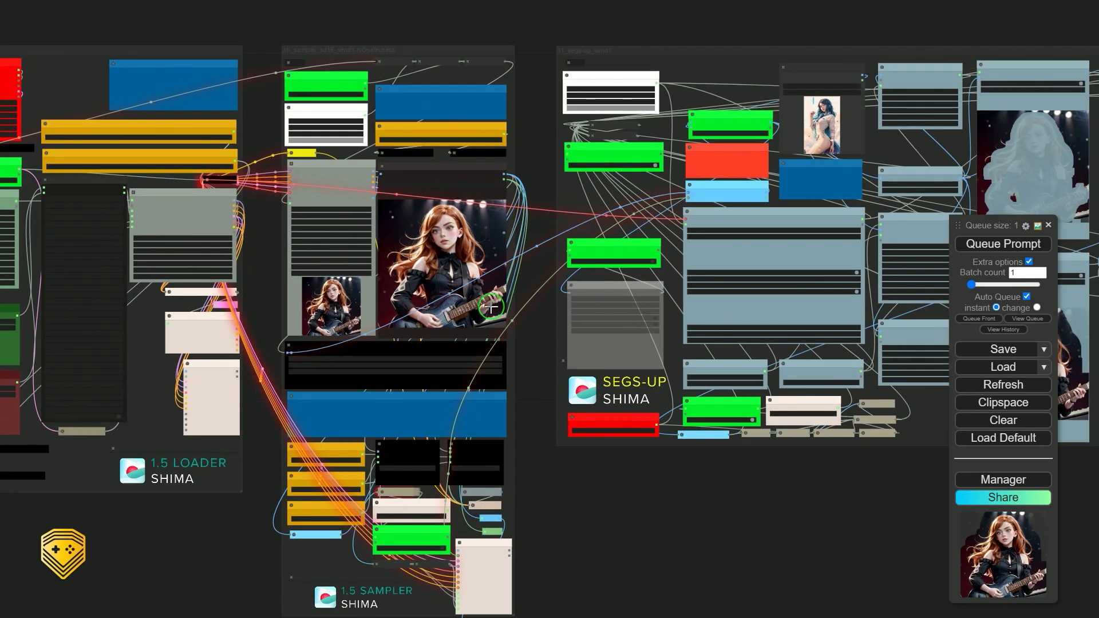
pyautogui.scroll(-12, 512, 282)
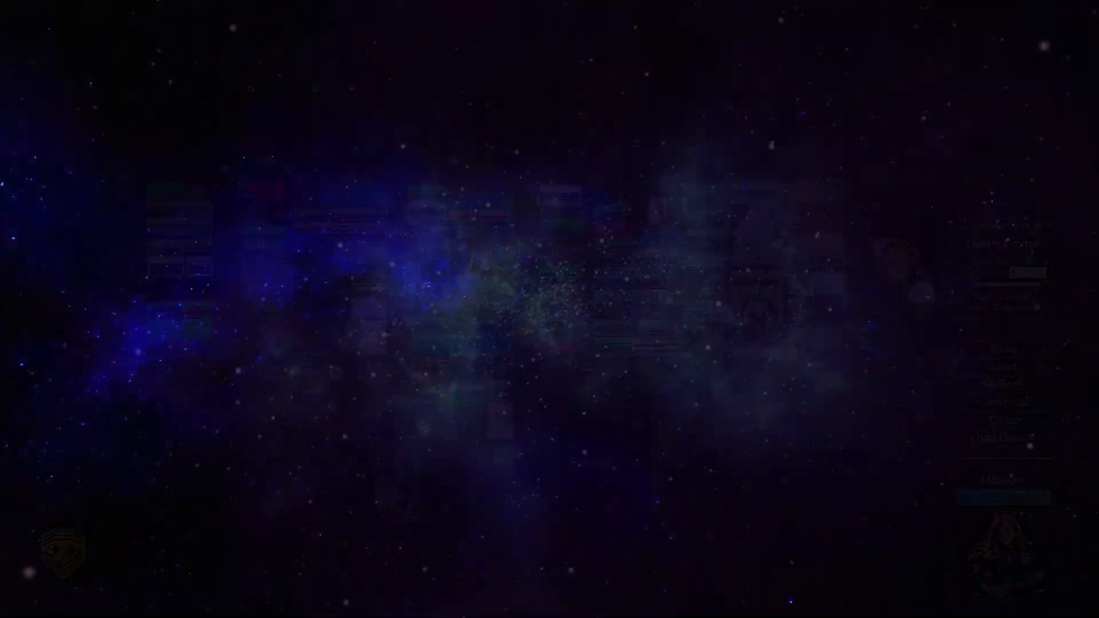